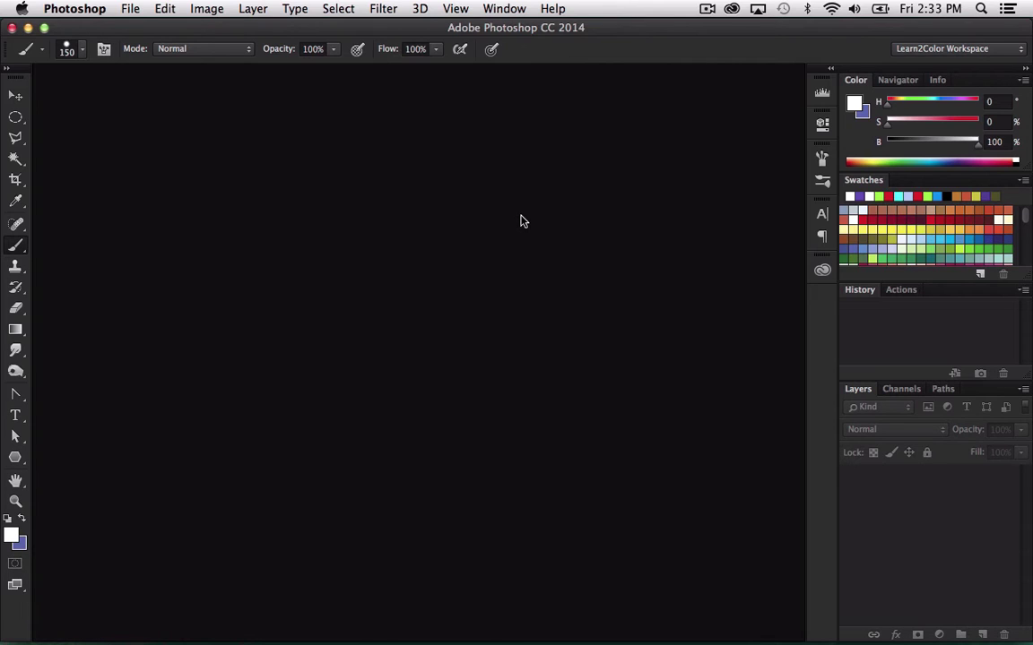
- Switch from History to the Actions panel to list Default Actions, ckActions and the other sets
{"action": "left_click", "coordinate": [900, 290]}
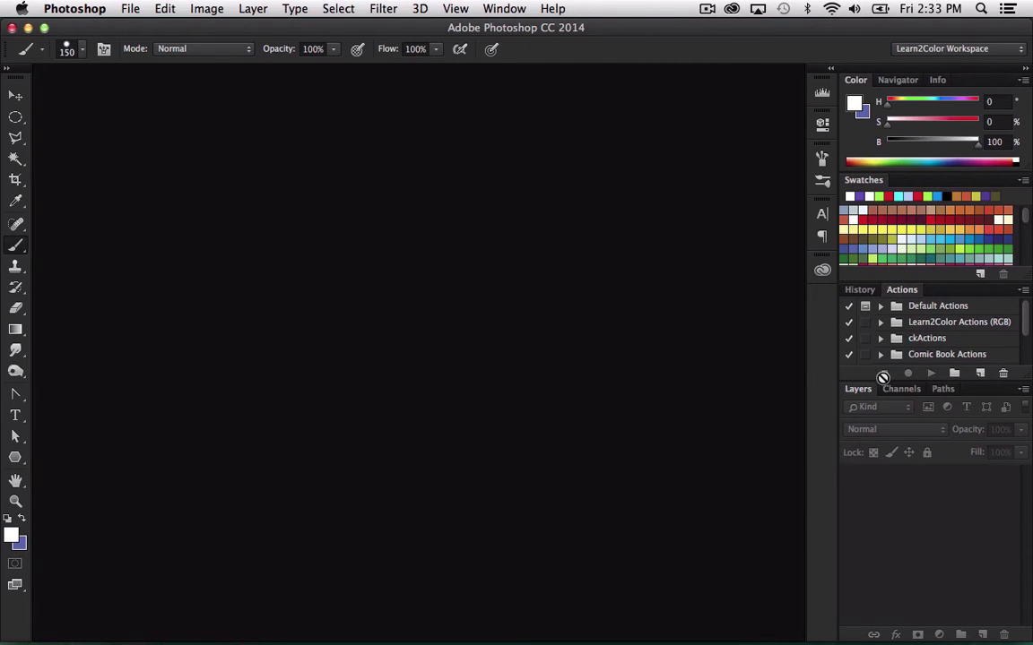
- Drag the Actions panel divider down so all seven action sets are visible
{"action": "left_click_drag", "start_coordinate": [878, 383], "coordinate": [870, 455]}
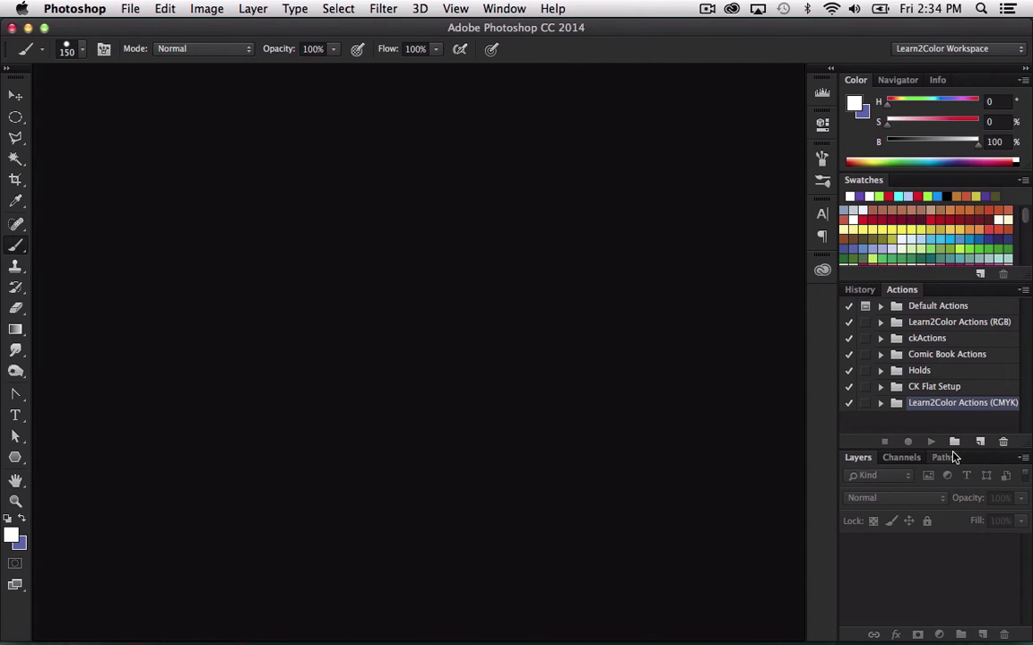
- Create a new blank Untitled-1 document and view it at 33.33% zoom
{"action": "key", "text": "super+n"}
{"action": "left_click", "coordinate": [706, 170]}
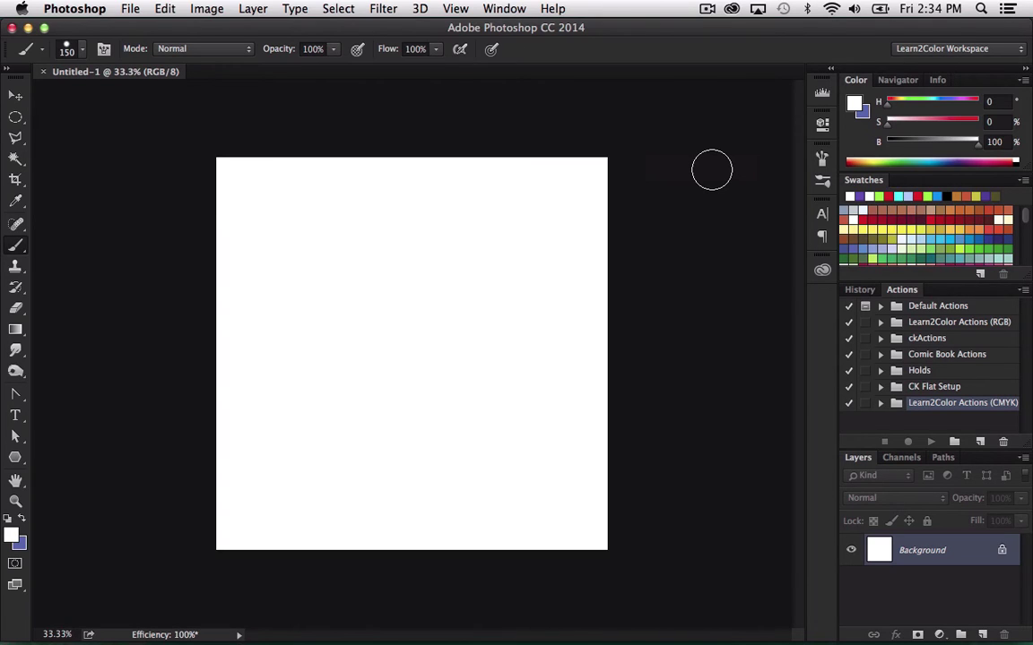
{"action": "key", "text": "super+plus"}
{"action": "key", "text": "z"}
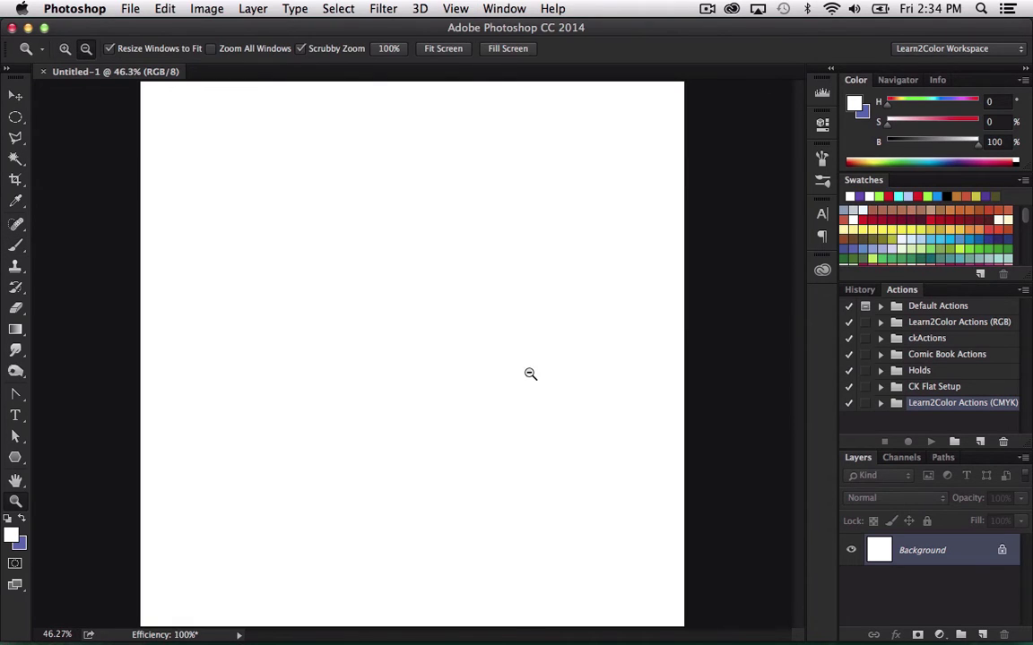
{"action": "key", "text": "super+minus"}
{"action": "key", "text": "super+minus"}
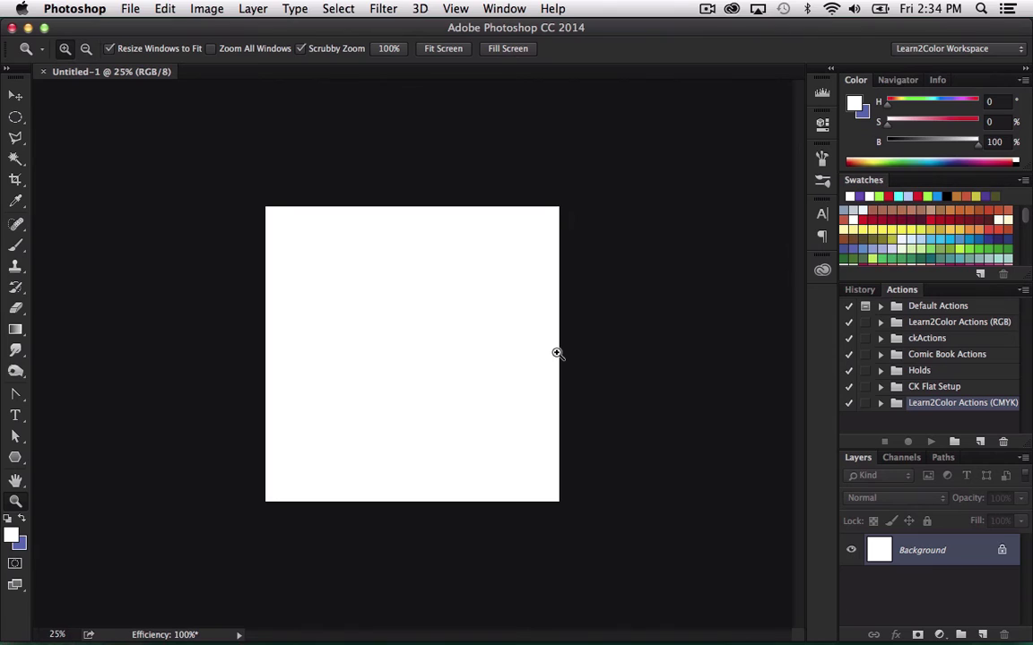
{"action": "key", "text": "super+0"}
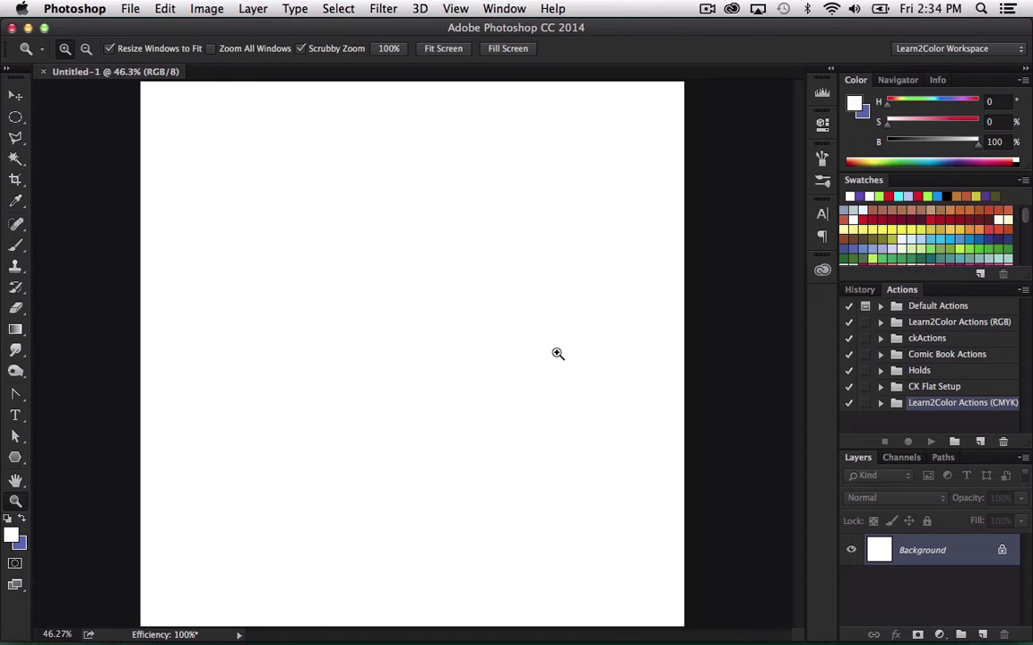
{"action": "left_click", "coordinate": [556, 377], "text": "alt"}
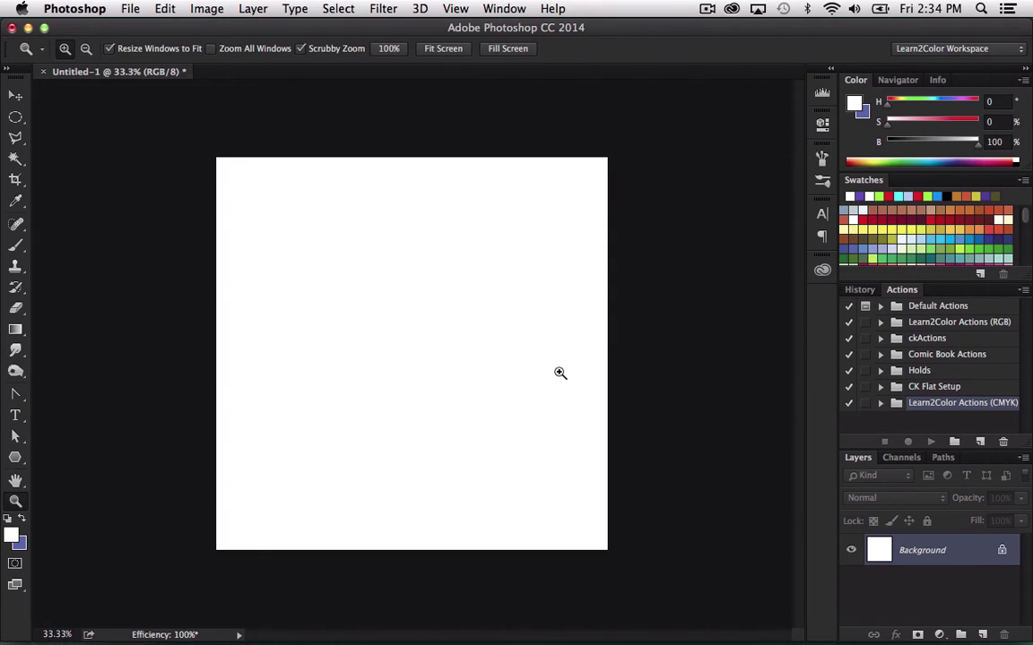
- Make blue the foreground colour, test-fill the canvas with it, then undo the fill
{"action": "key", "text": "x"}
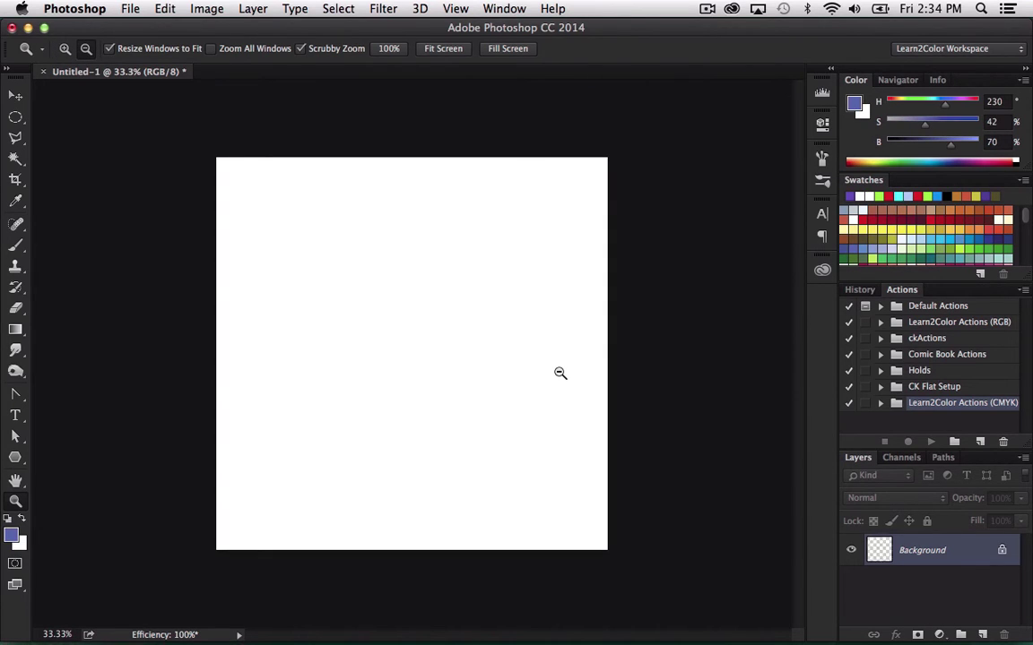
{"action": "key", "text": "alt+BackSpace"}
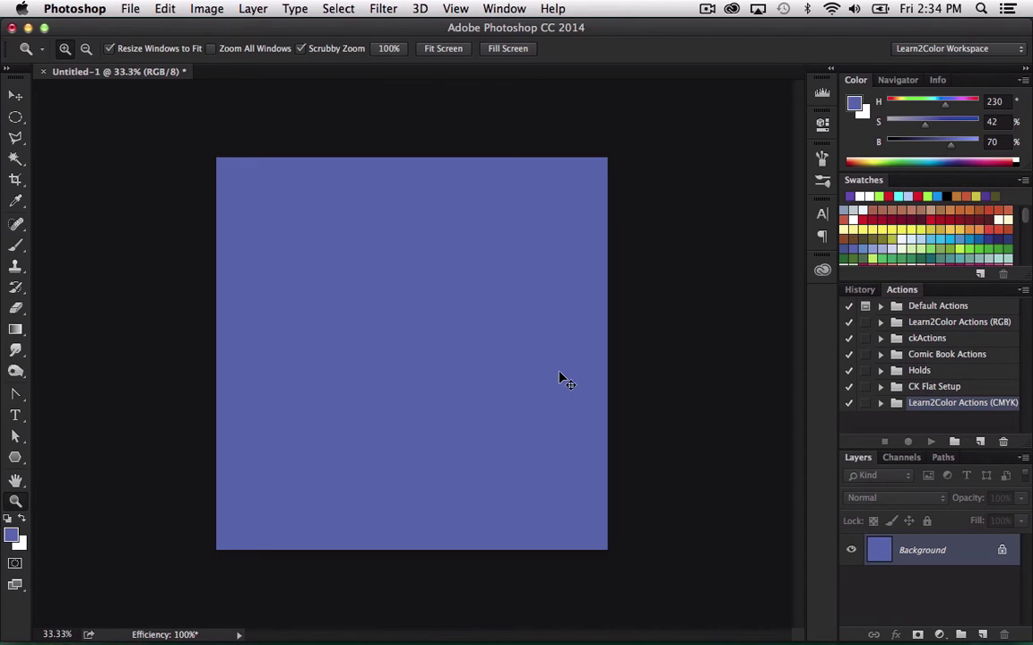
{"action": "key", "text": "super+BackSpace"}
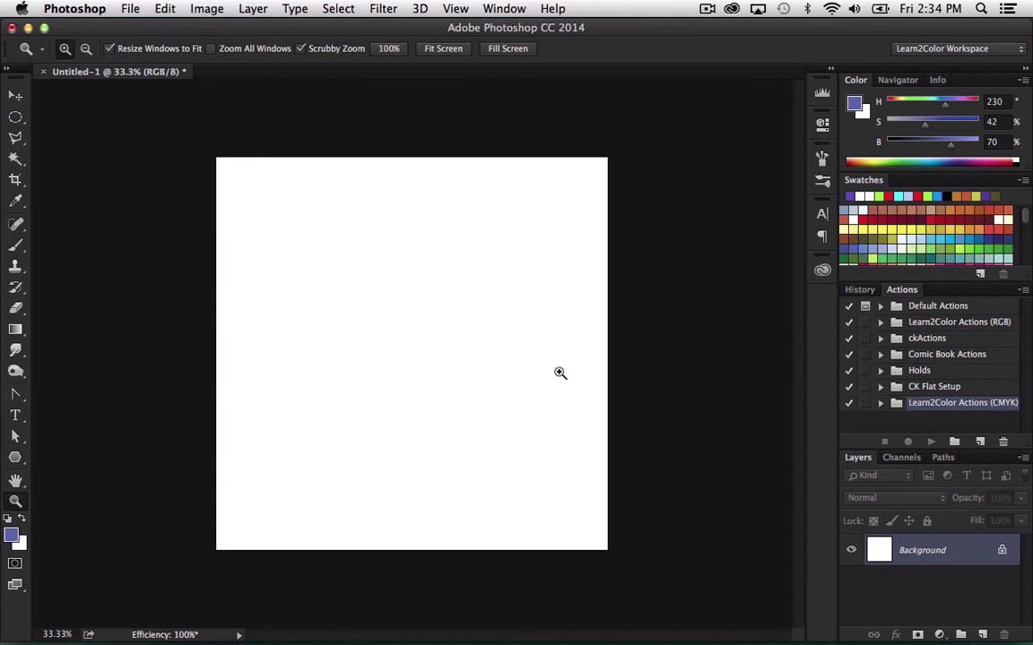
- Fill the canvas with the blue foreground colour at 50% opacity in Normal mode
{"action": "left_click", "coordinate": [130, 9]}
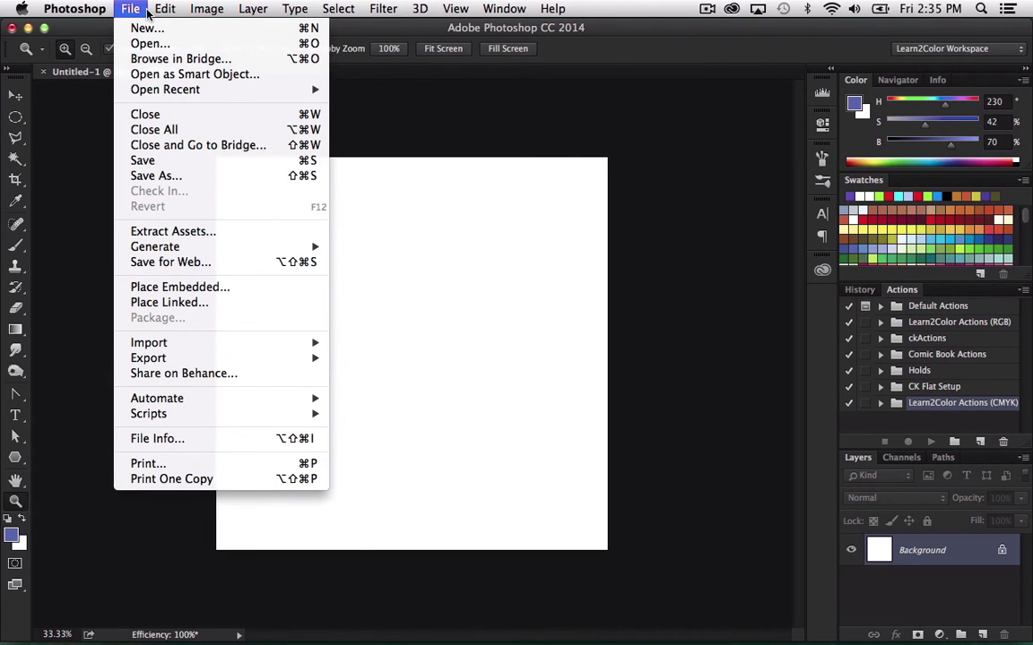
{"action": "mouse_move", "coordinate": [159, 11]}
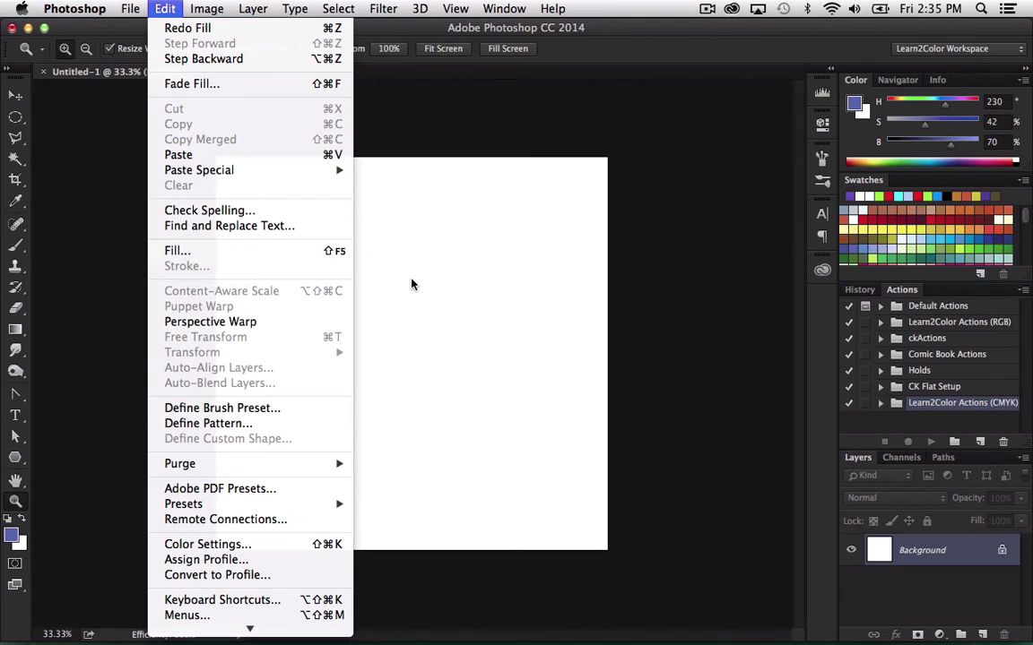
{"action": "left_click", "coordinate": [190, 250]}
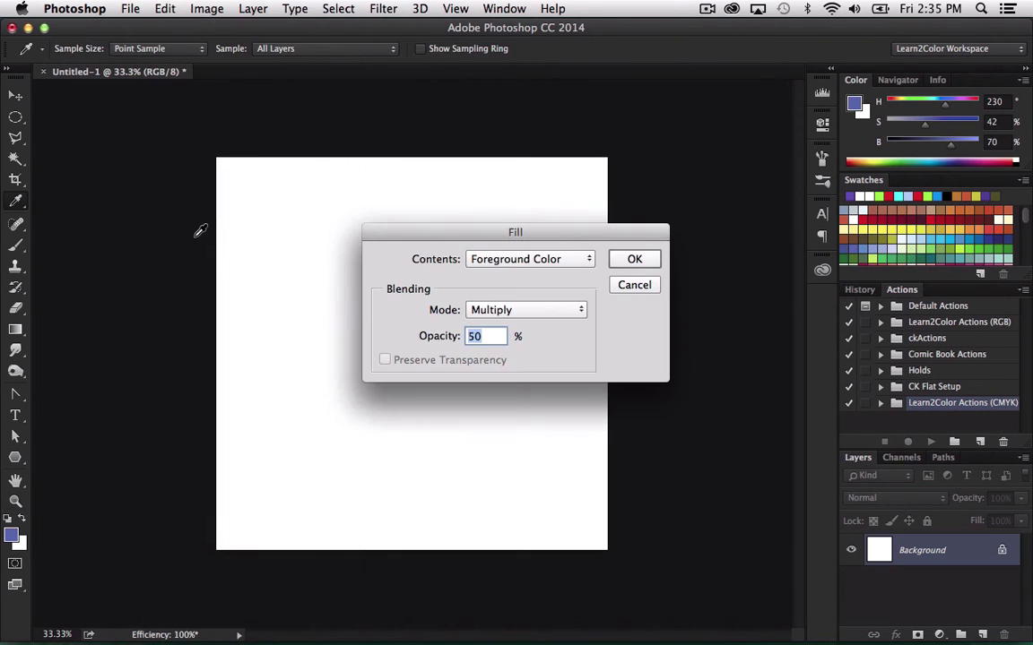
{"action": "left_click", "coordinate": [166, 10]}
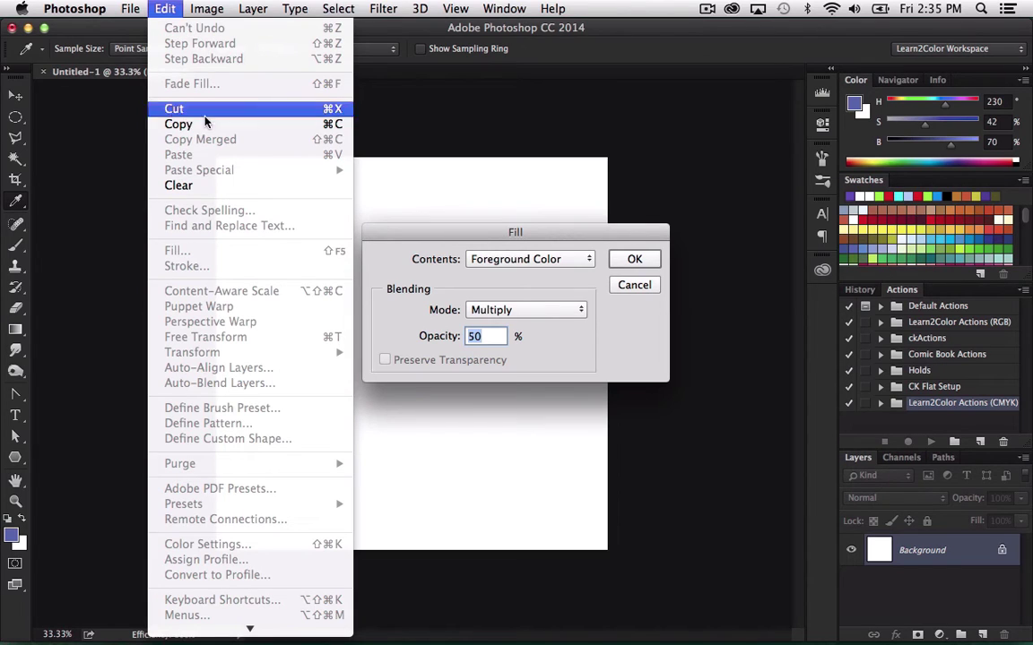
{"action": "left_click", "coordinate": [569, 235]}
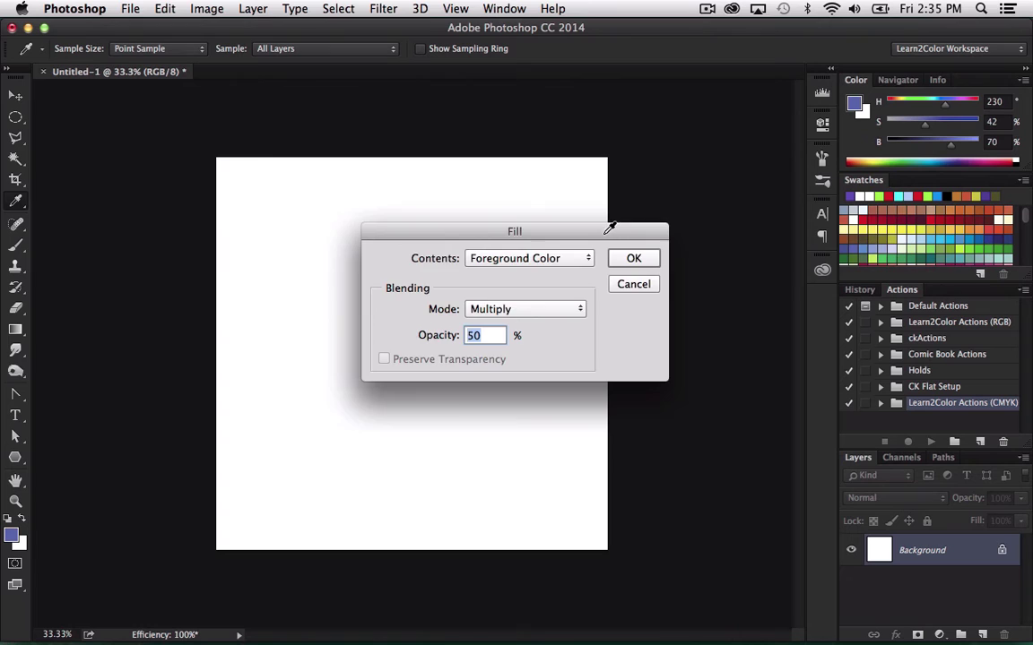
{"action": "left_click_drag", "start_coordinate": [611, 225], "coordinate": [595, 123]}
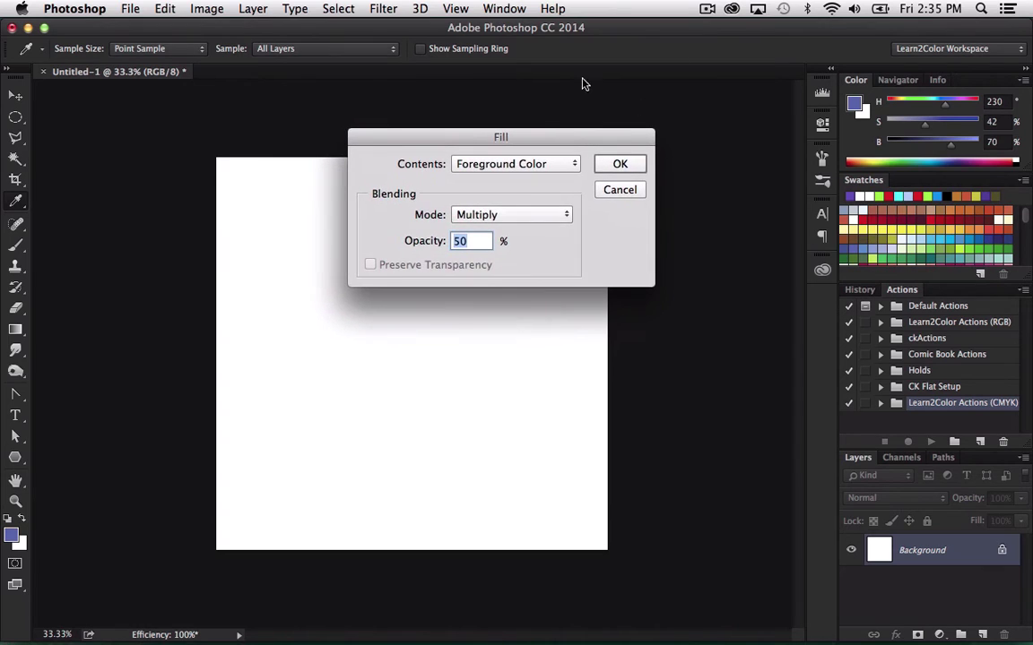
{"action": "left_click", "coordinate": [563, 217]}
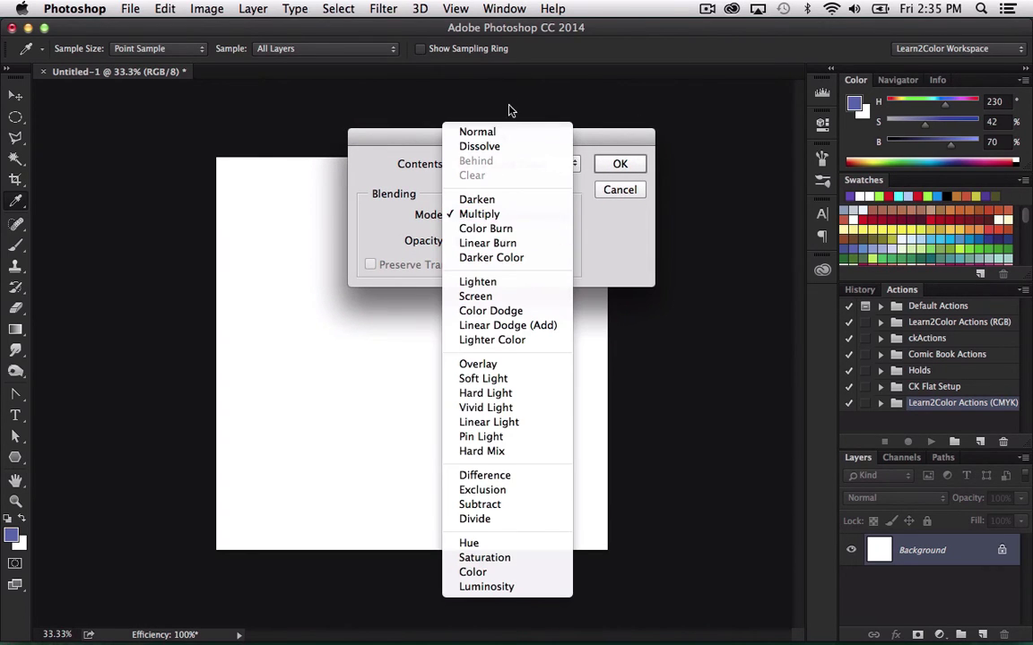
{"action": "key", "text": "Return"}
{"action": "left_click", "coordinate": [630, 165]}
{"action": "key", "text": "z"}
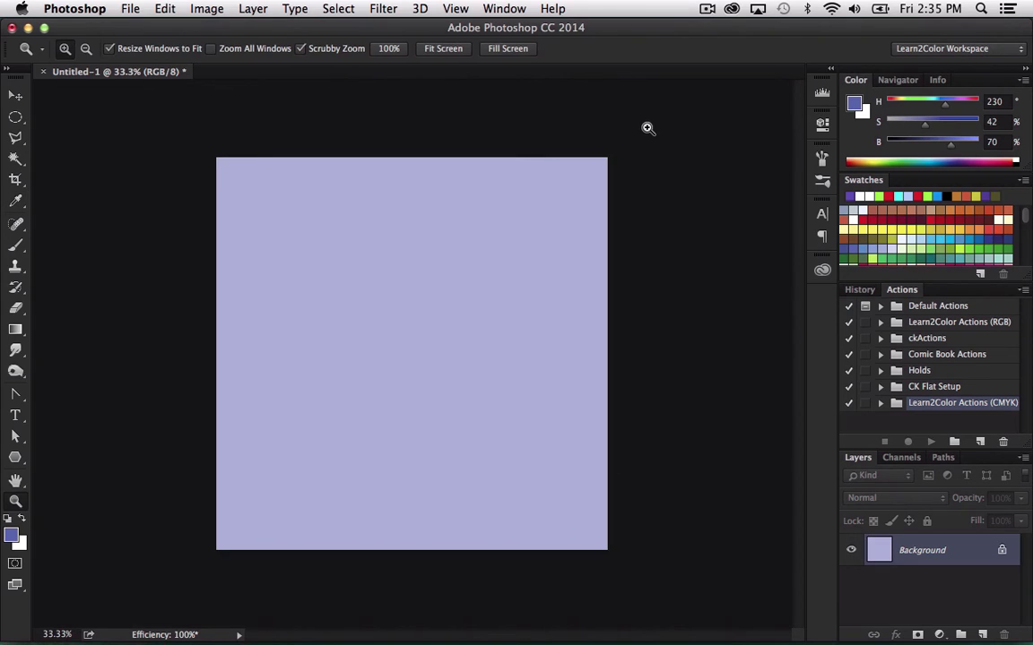
- Reopen the Fill dialog and cancel it, leaving the canvas unchanged
{"action": "left_click", "coordinate": [165, 9]}
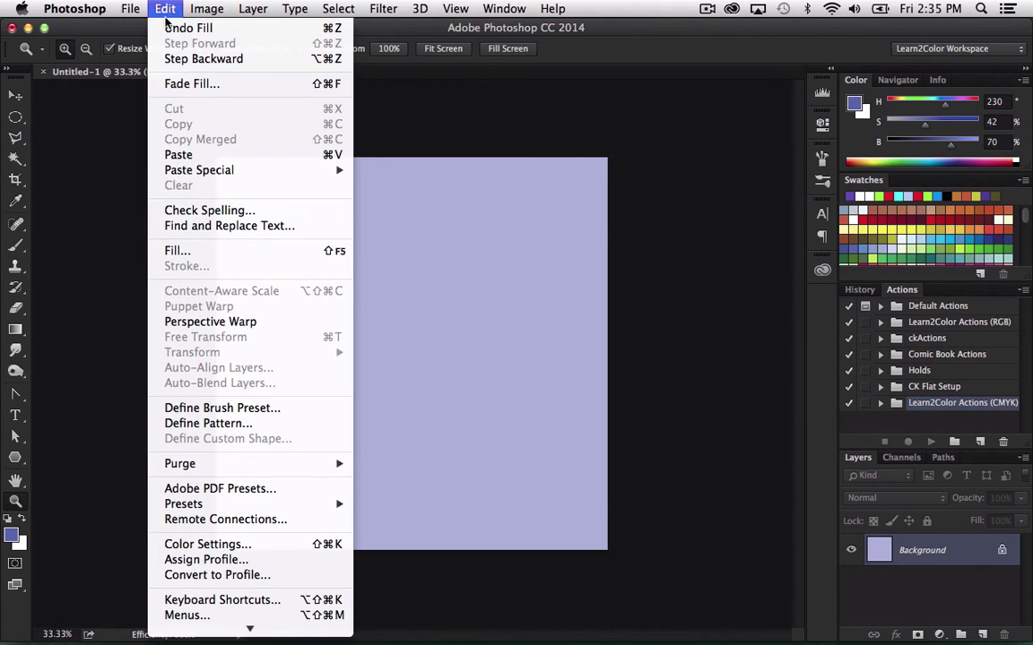
{"action": "left_click", "coordinate": [195, 251]}
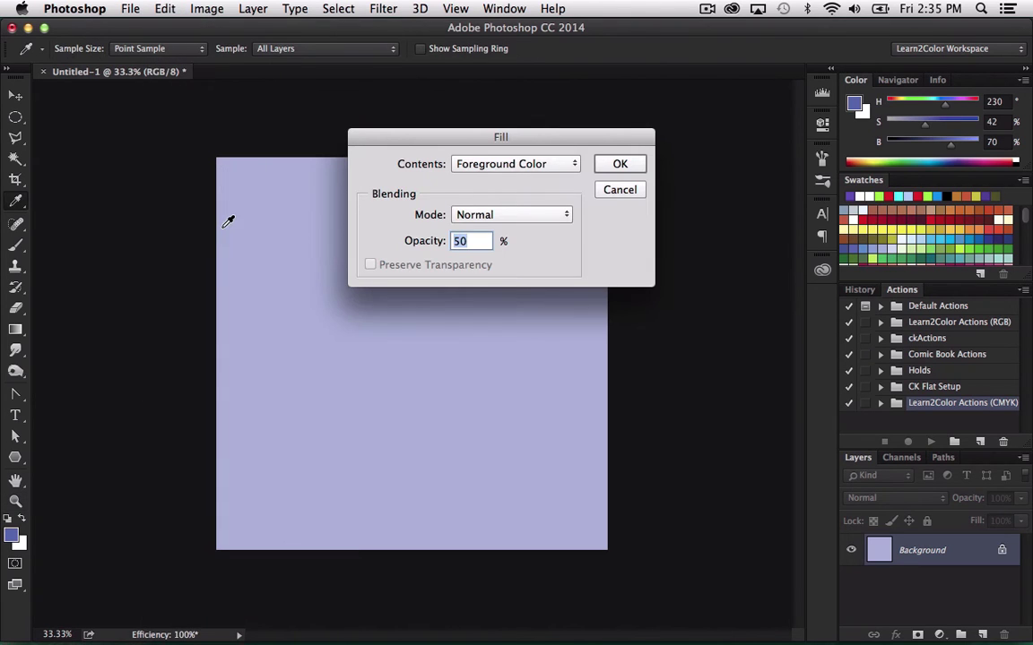
{"action": "left_click", "coordinate": [618, 190]}
{"action": "key", "text": "z"}
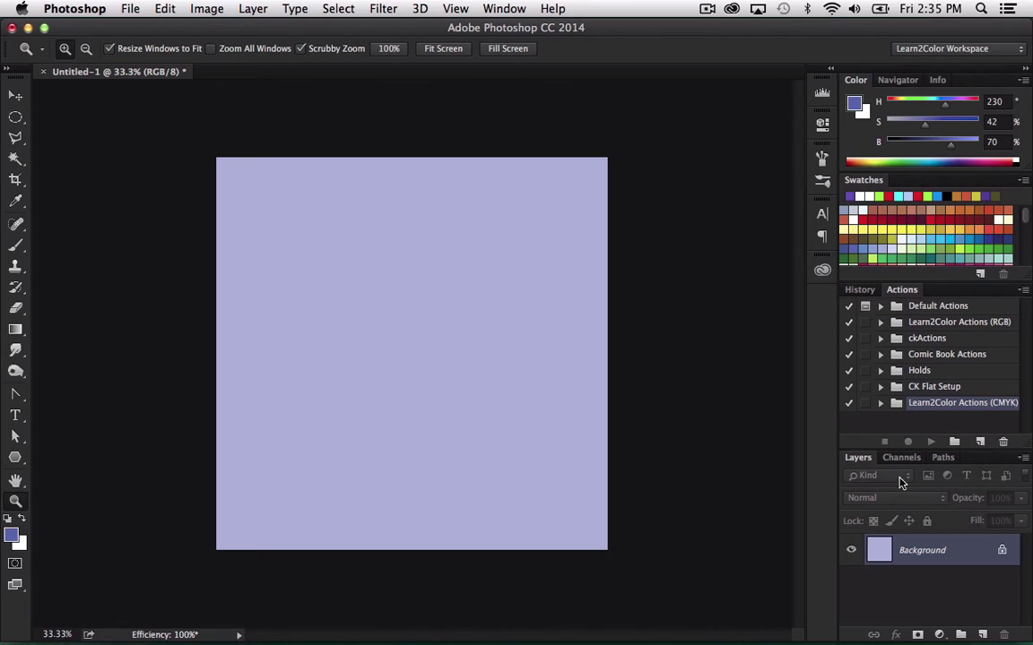
- Create a new action set named 'L2C Fills'
{"action": "left_click", "coordinate": [954, 442]}
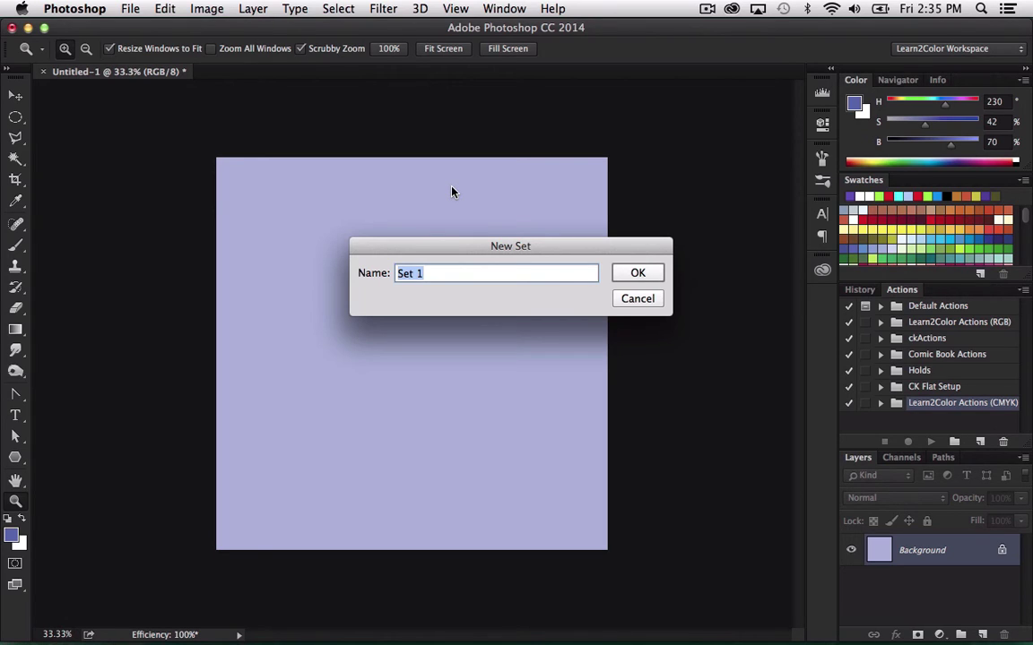
{"action": "type", "text": "L"}
{"action": "type", "text": "2c"}
{"action": "type", "text": "C Fill"}
{"action": "type", "text": "s"}
{"action": "left_click", "coordinate": [638, 277]}
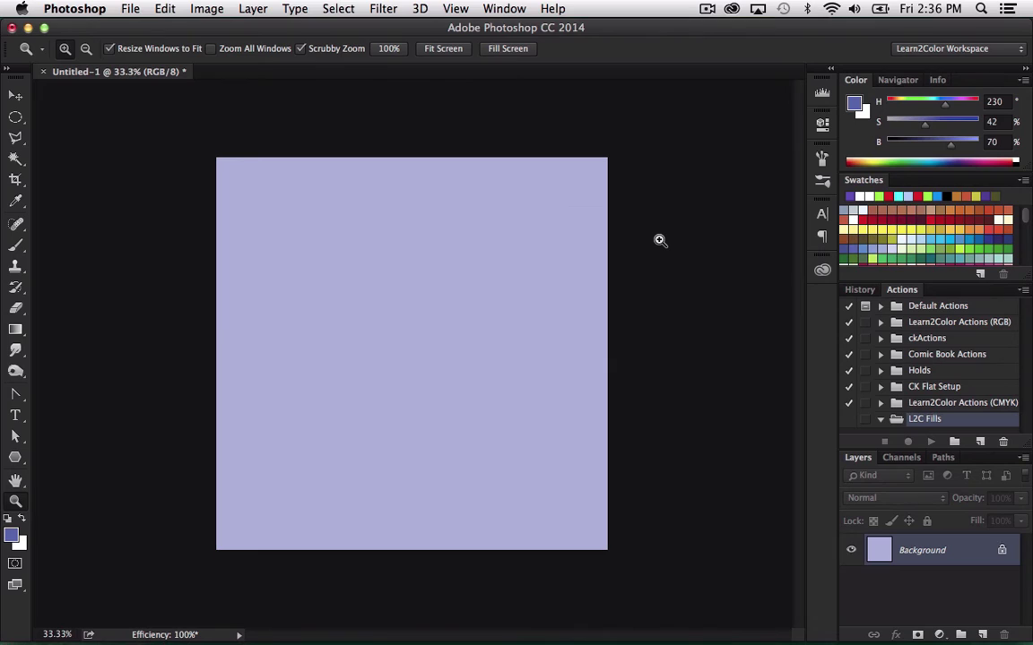
- Fill the canvas with white, then make blue the foreground colour again
{"action": "key", "text": "x"}
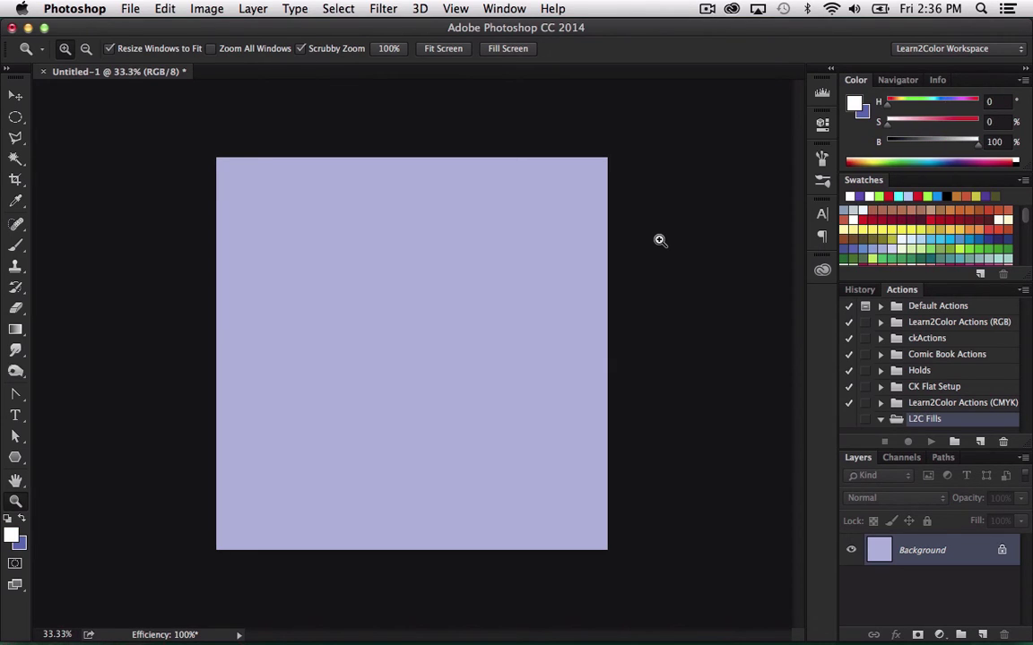
{"action": "key", "text": "alt+BackSpace"}
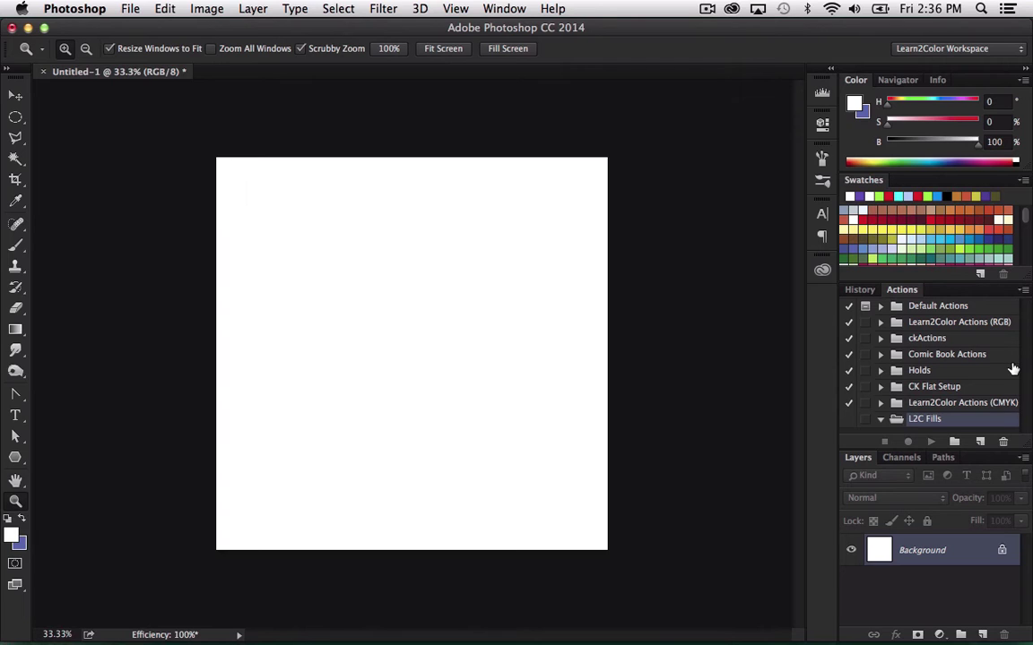
{"action": "key", "text": "x"}
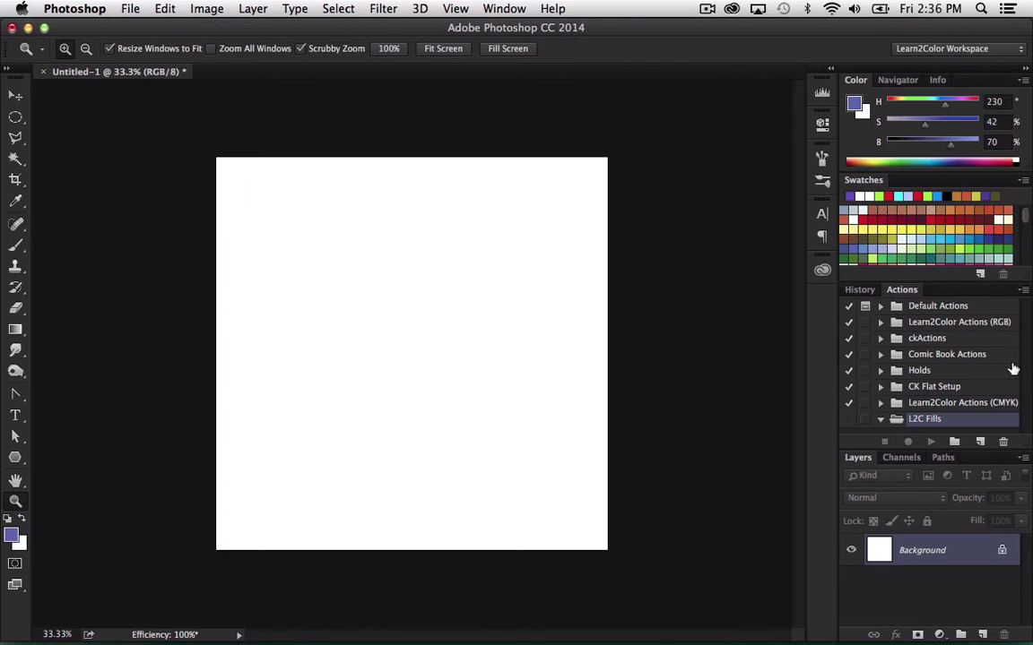
- Create the action '20% Fill Normal' in L2C Fills on function key F1 and start recording
{"action": "left_click", "coordinate": [980, 443]}
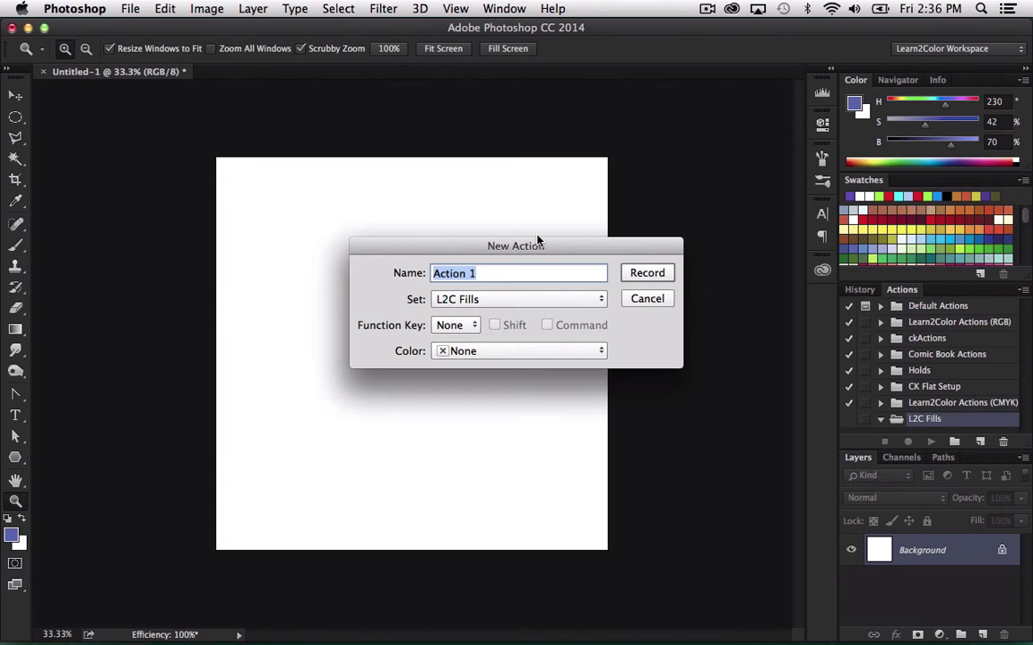
{"action": "type", "text": "20% Fill Normal"}
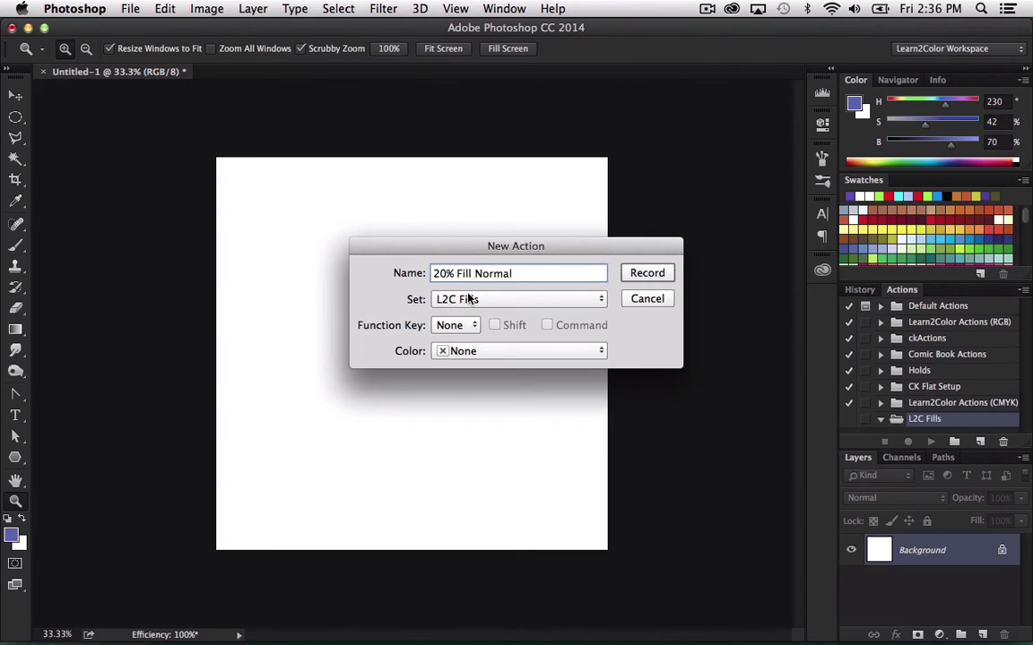
{"action": "left_click", "coordinate": [473, 328]}
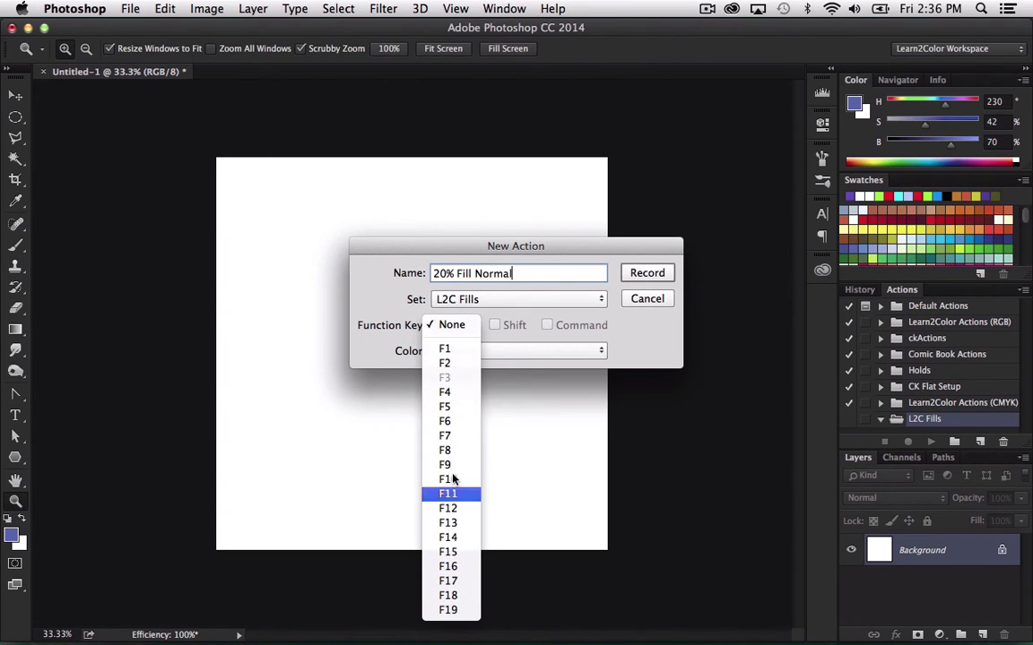
{"action": "left_click", "coordinate": [449, 349]}
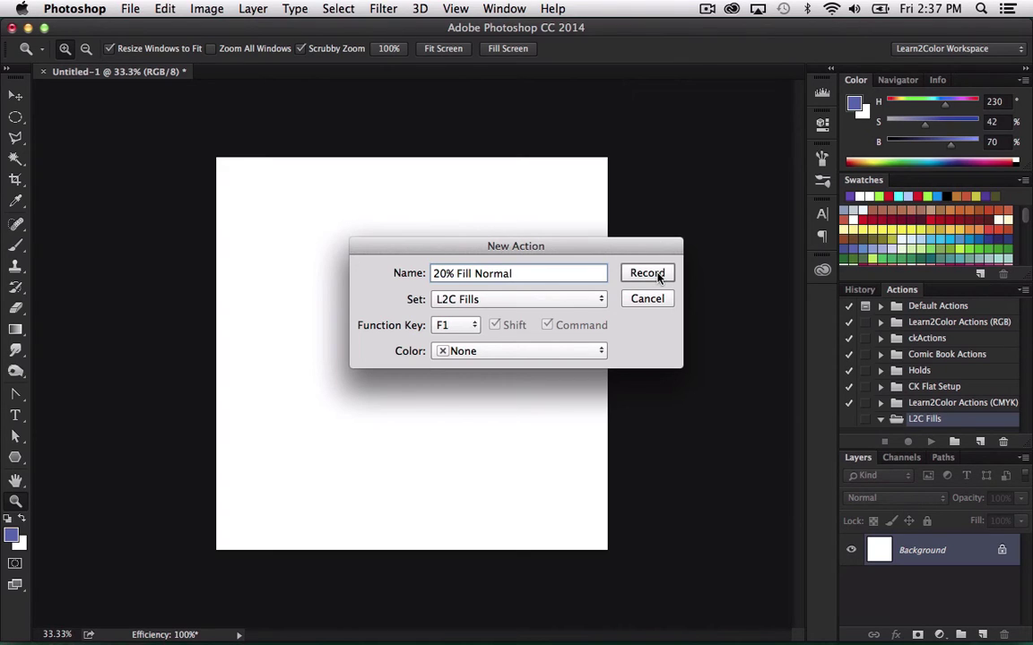
{"action": "left_click", "coordinate": [647, 274]}
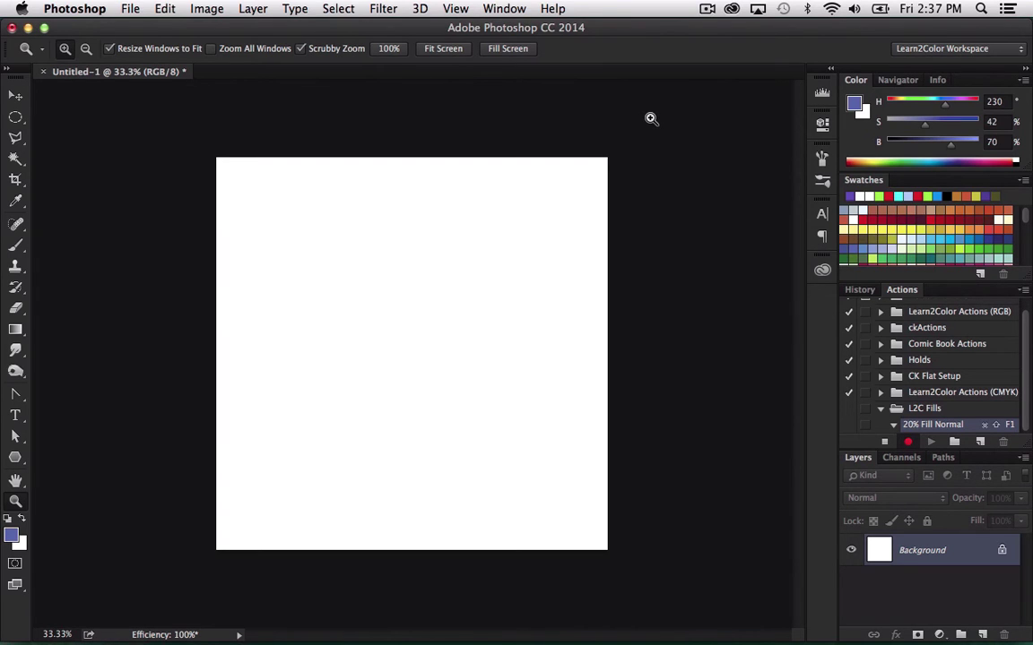
- Record a 20% opacity Normal foreground fill, then stop recording and collapse the action
{"action": "left_click", "coordinate": [165, 10]}
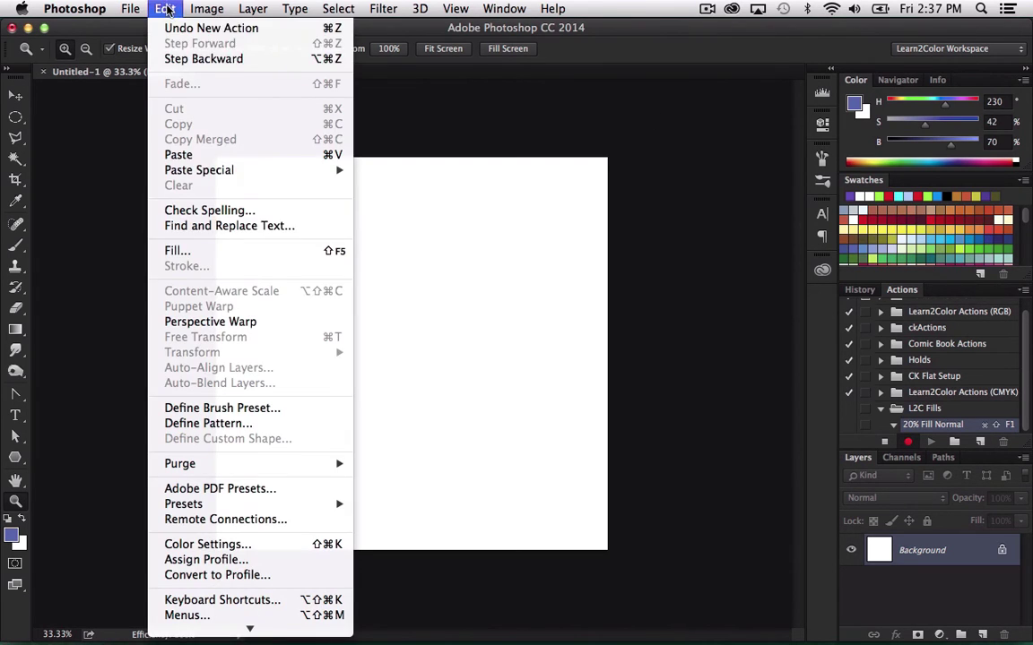
{"action": "left_click", "coordinate": [335, 255]}
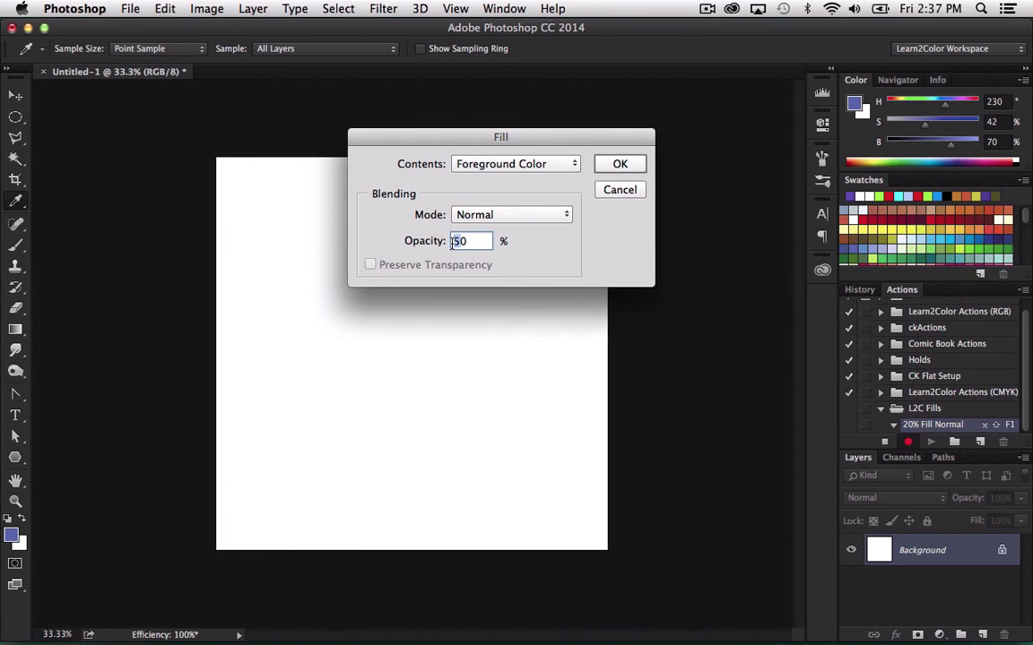
{"action": "type", "text": "20"}
{"action": "left_click", "coordinate": [620, 164]}
{"action": "key", "text": "z"}
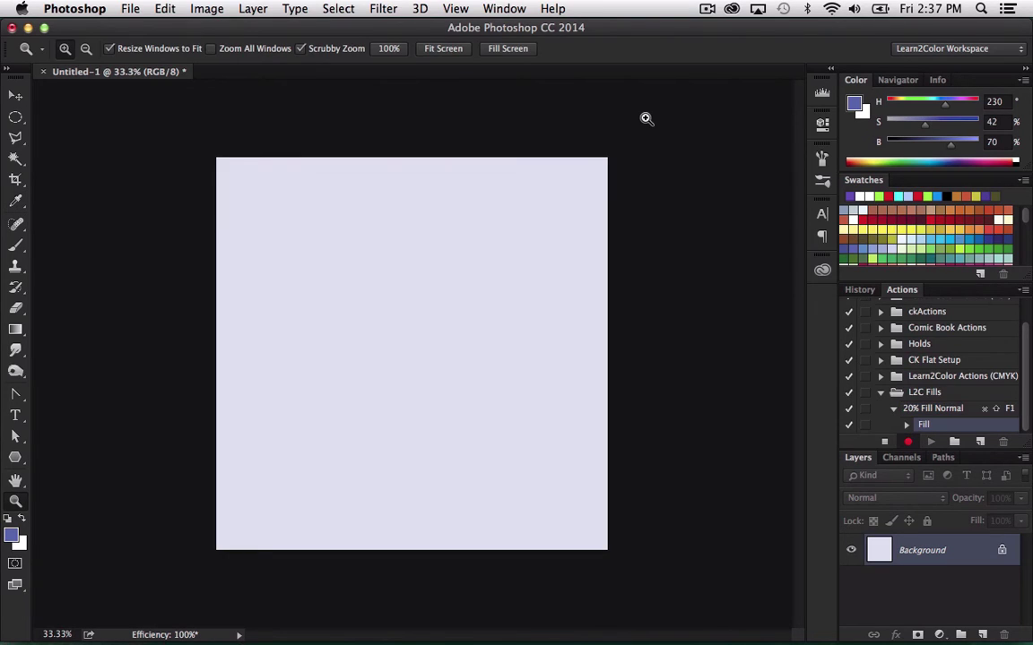
{"action": "left_click", "coordinate": [884, 443]}
{"action": "left_click", "coordinate": [893, 410]}
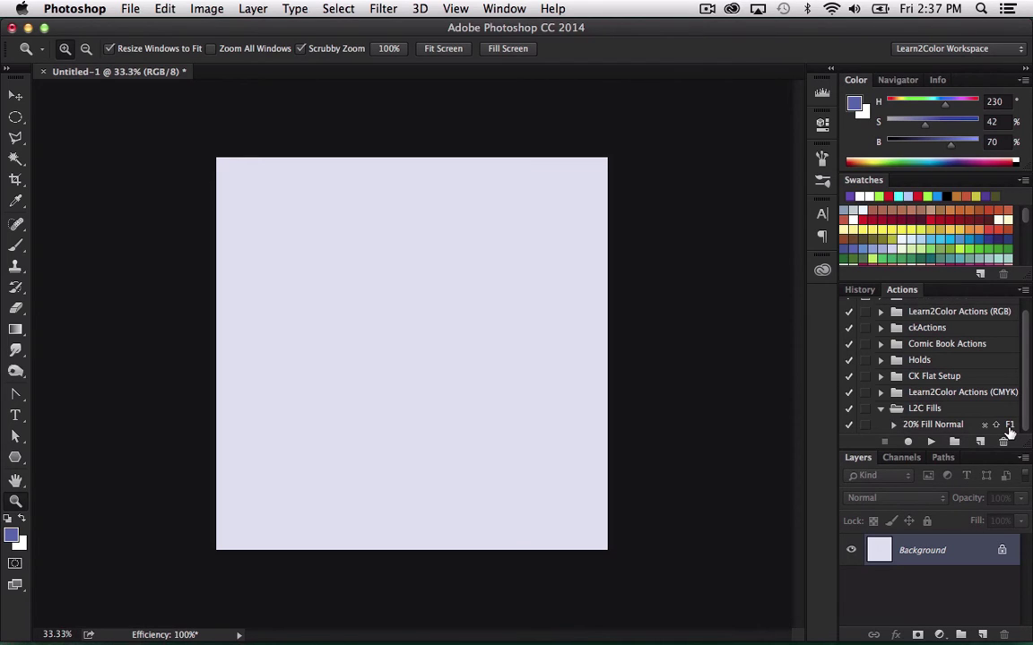
- Run 20% Fill Normal three times with F1 to deepen the canvas to periwinkle blue
{"action": "key", "text": "F1"}
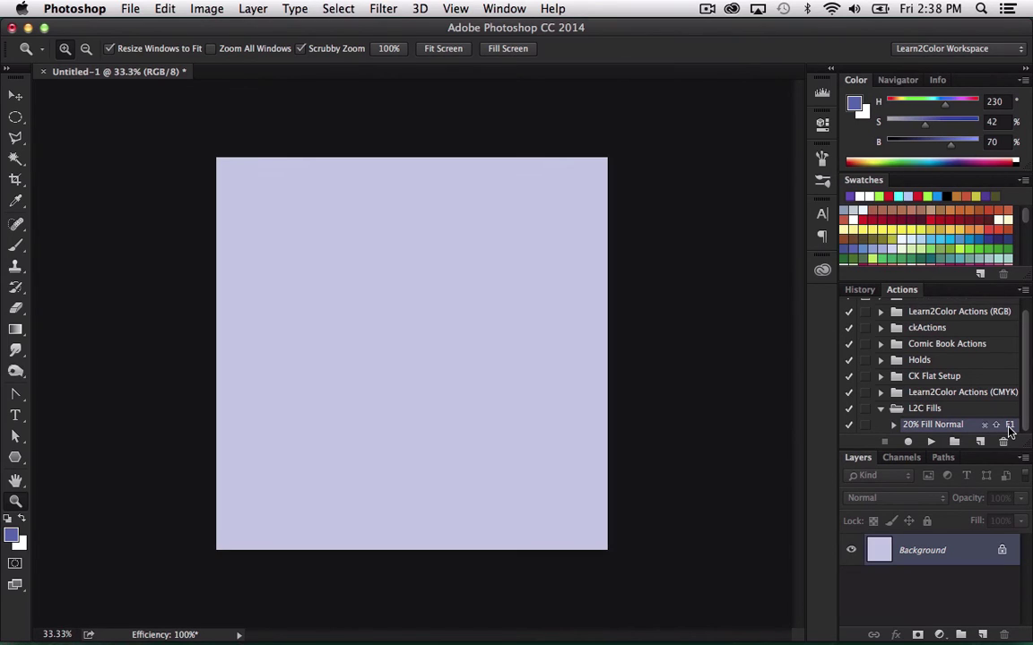
{"action": "key", "text": "F1"}
{"action": "key", "text": "F1"}
{"action": "key", "text": "F1"}
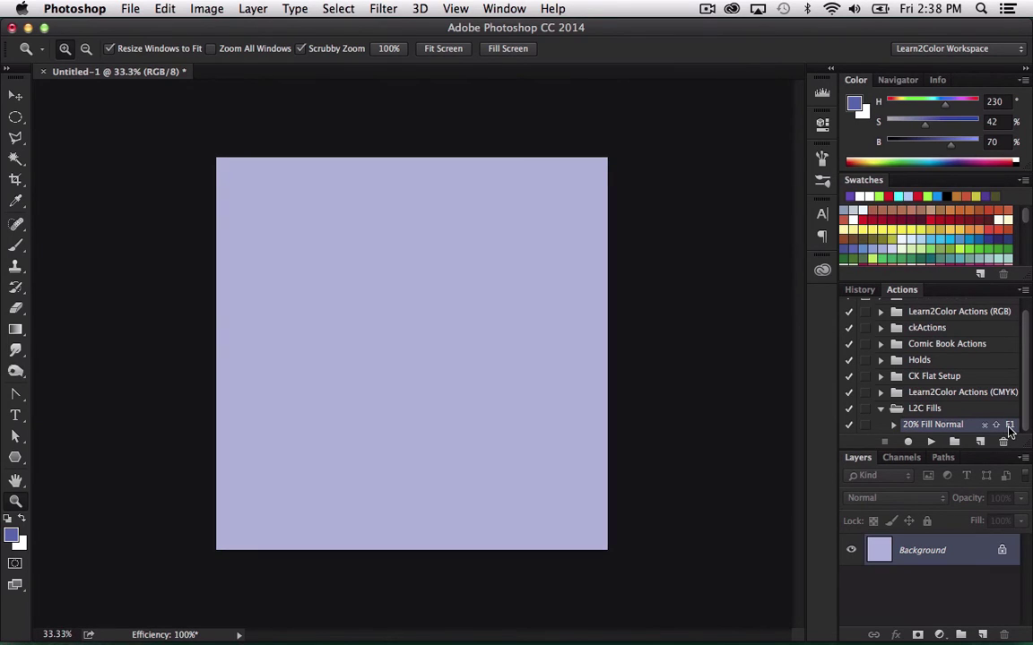
{"action": "key", "text": "F1"}
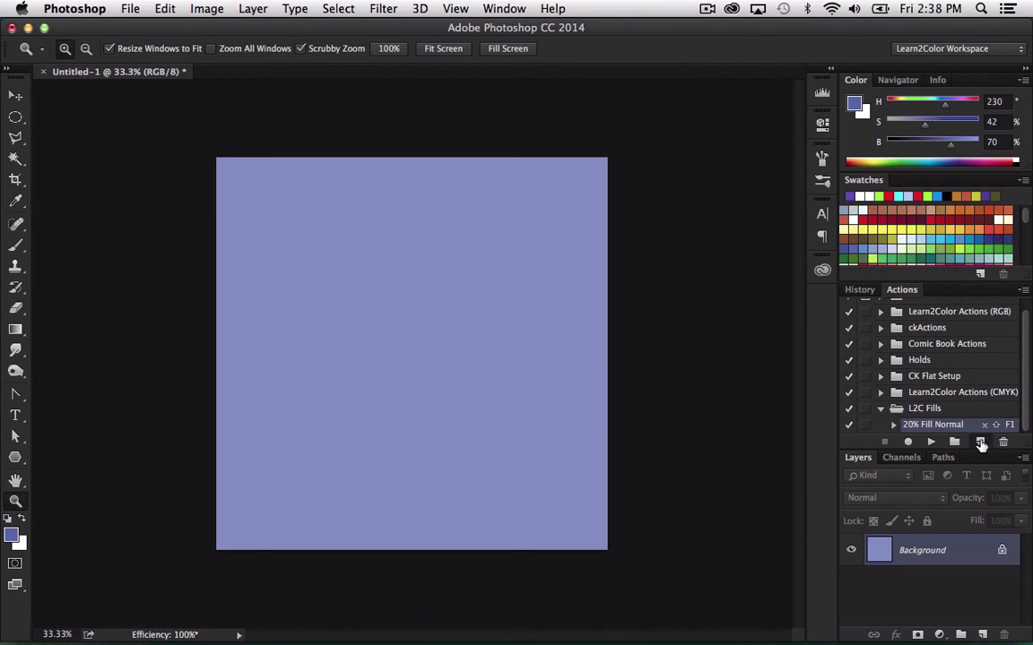
- Create the action '20% Fill Mult' on function key F2 and start recording
{"action": "left_click", "coordinate": [980, 443]}
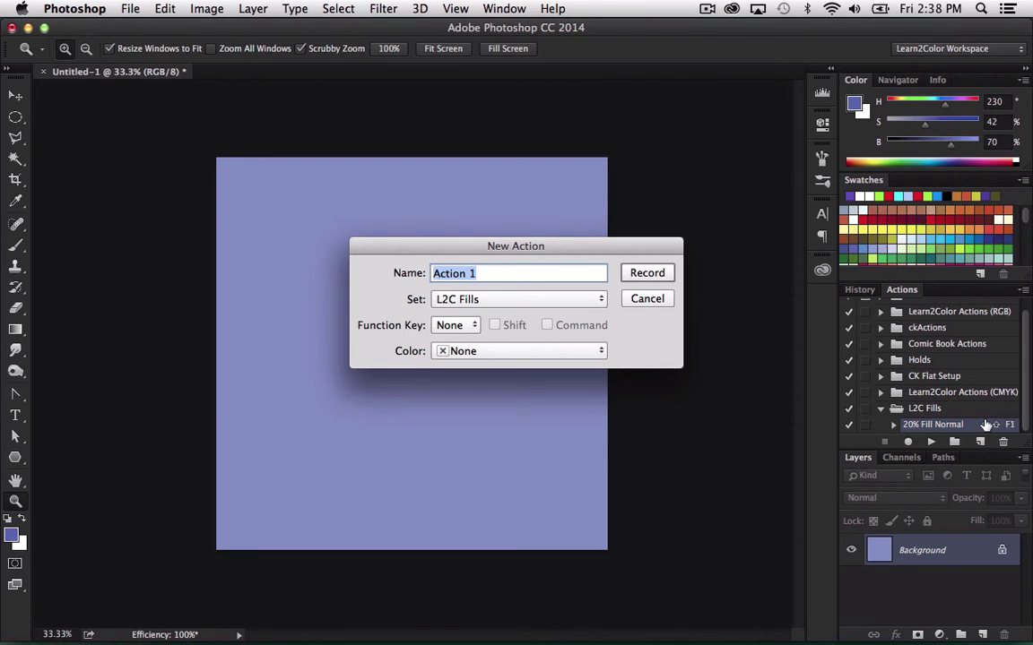
{"action": "type", "text": "20"}
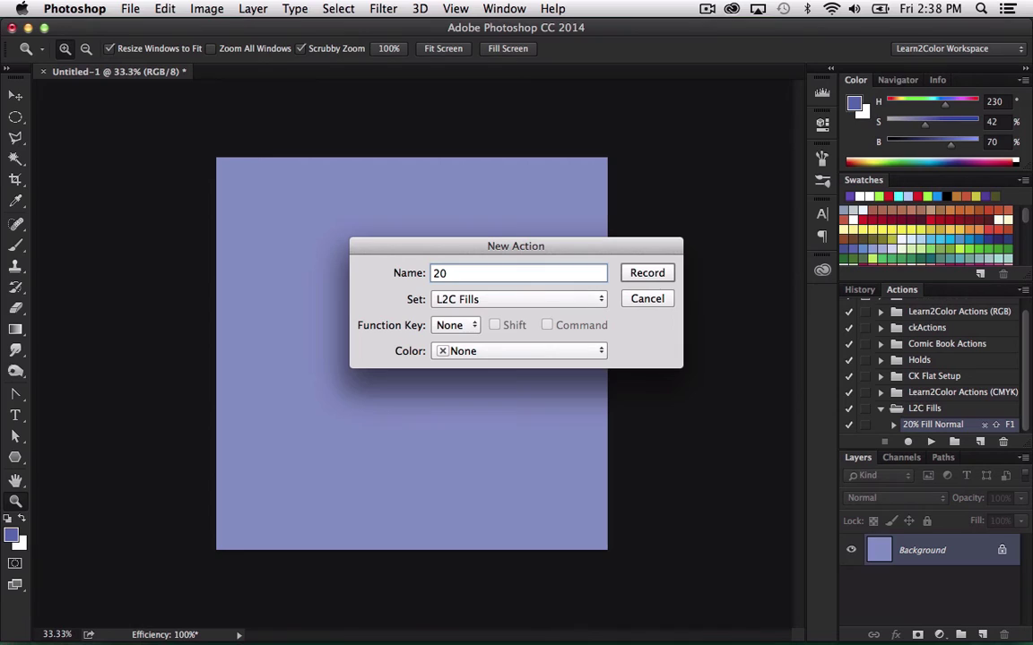
{"action": "type", "text": "% Fill Mult"}
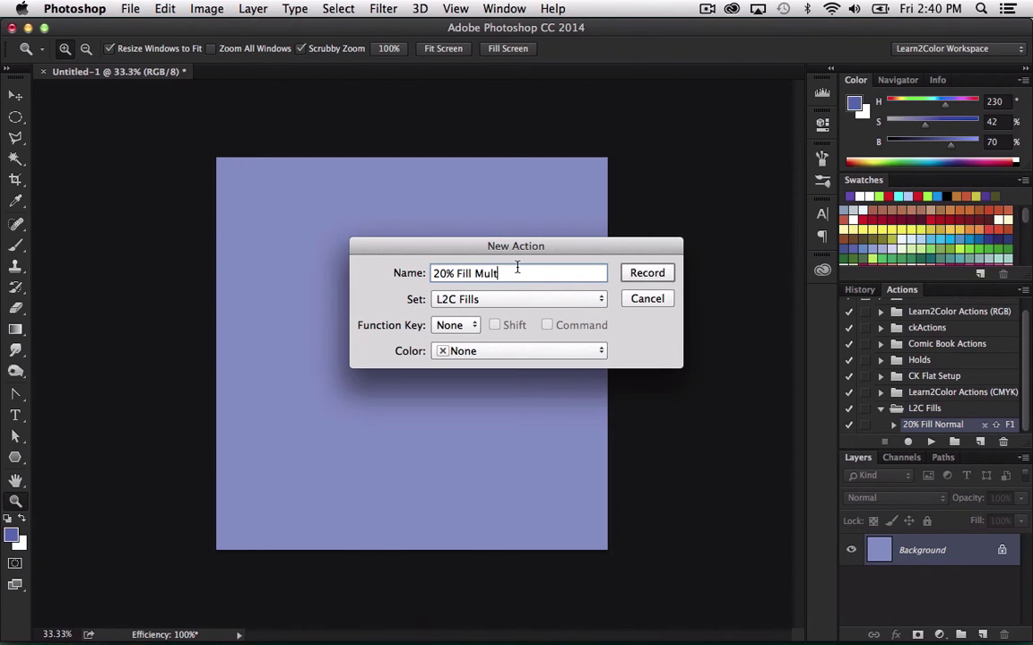
{"action": "left_click", "coordinate": [457, 324]}
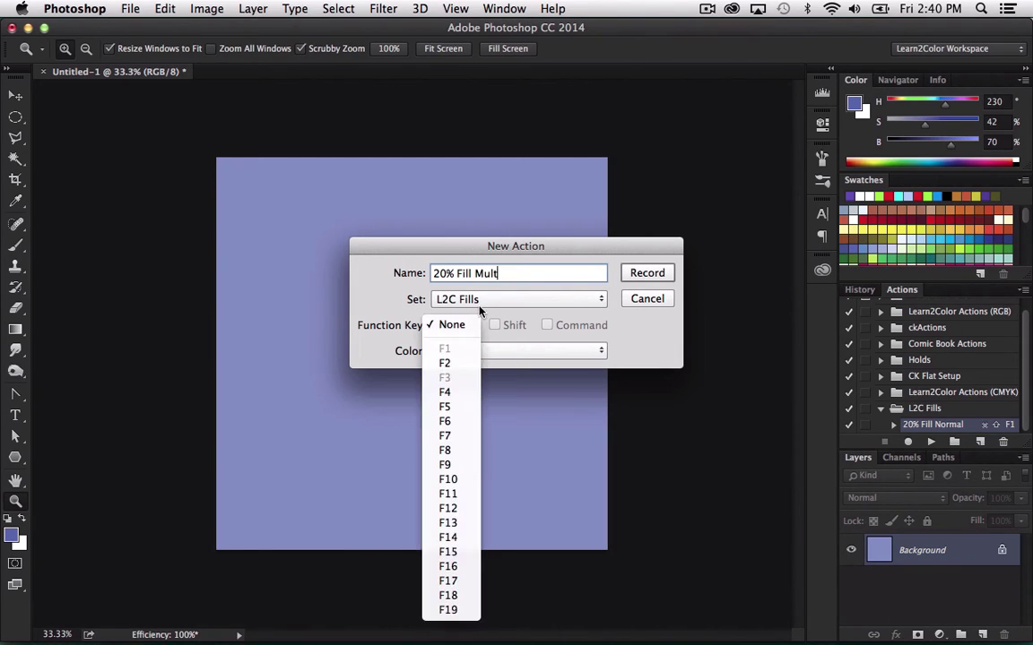
{"action": "left_click", "coordinate": [444, 364]}
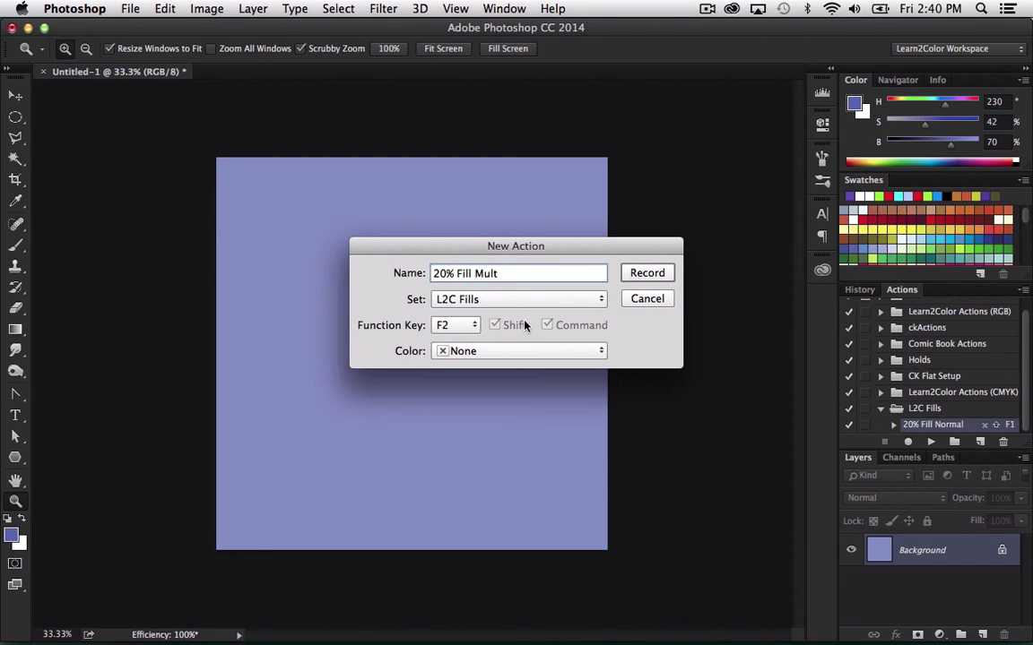
{"action": "left_click", "coordinate": [657, 273]}
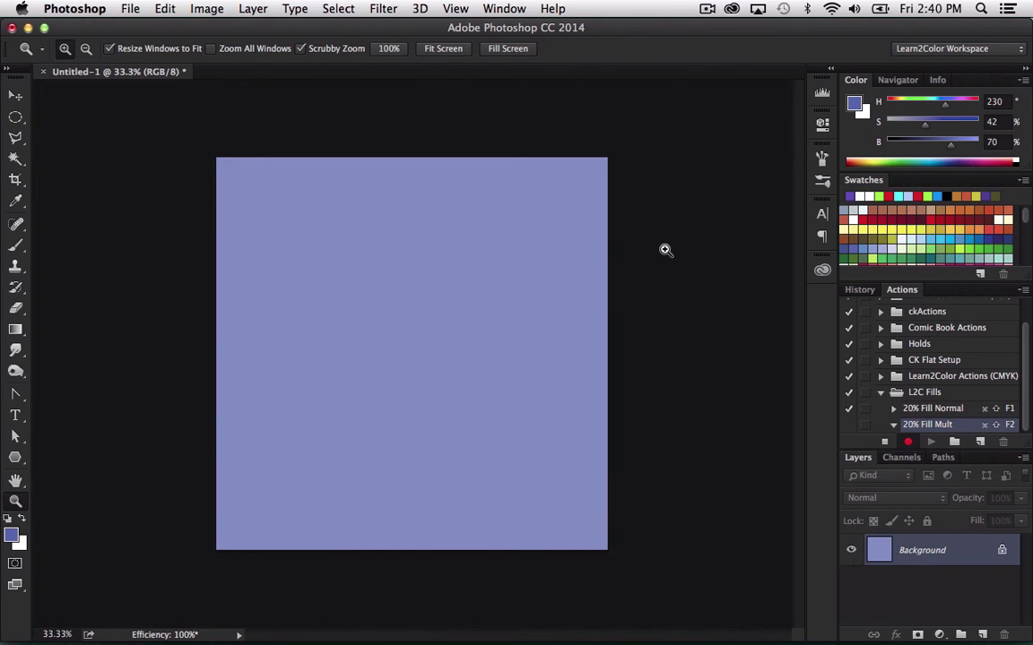
- Record a 20% opacity Multiply foreground fill into 20% Fill Mult, then stop recording
{"action": "left_click", "coordinate": [164, 9]}
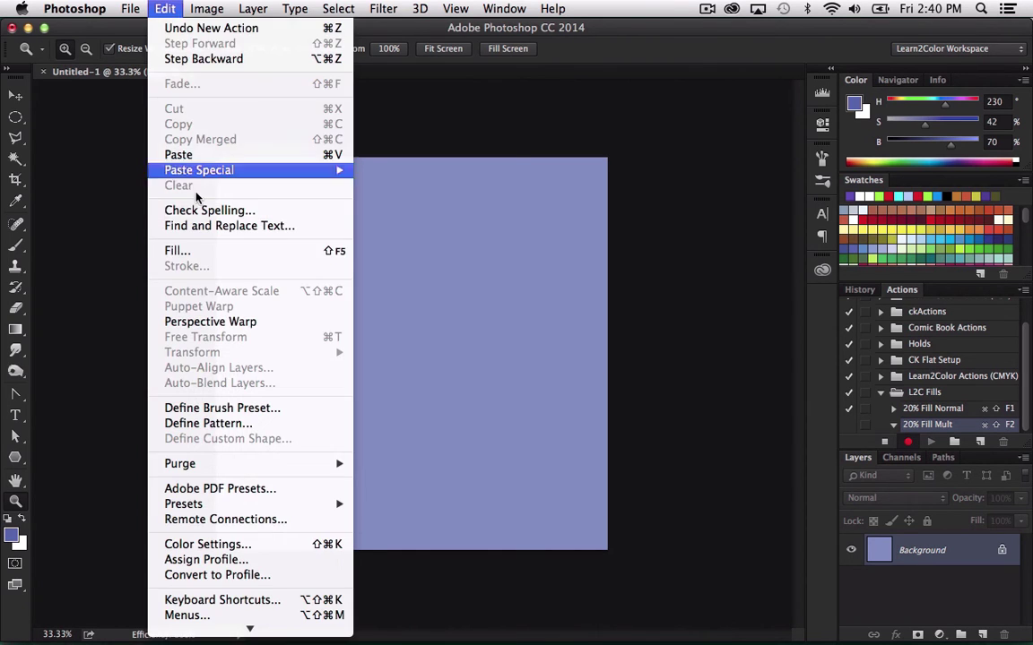
{"action": "left_click", "coordinate": [180, 251]}
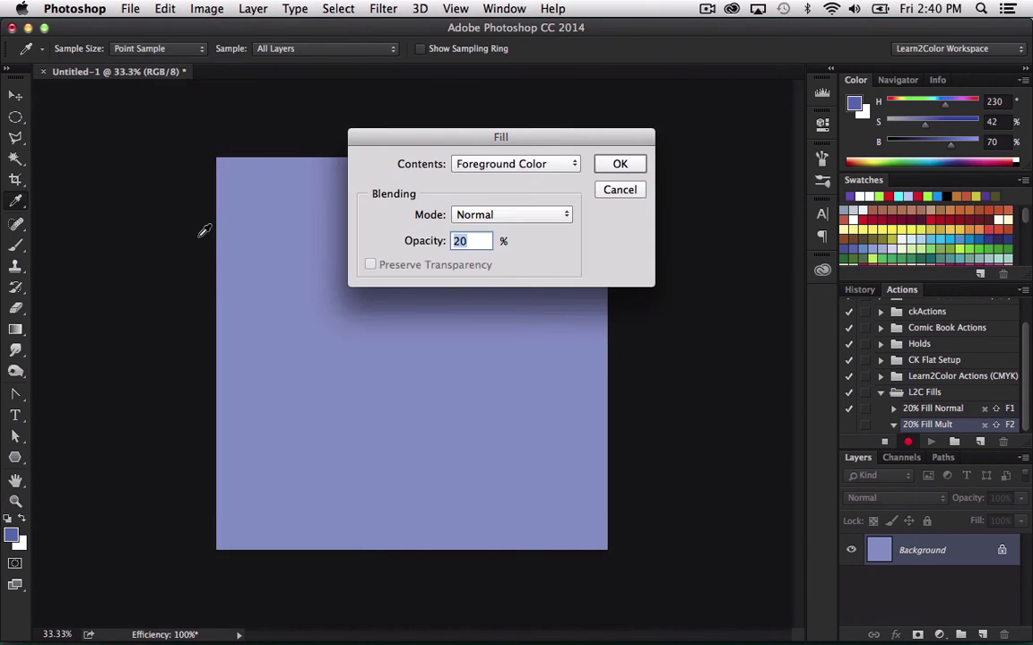
{"action": "left_click", "coordinate": [558, 218]}
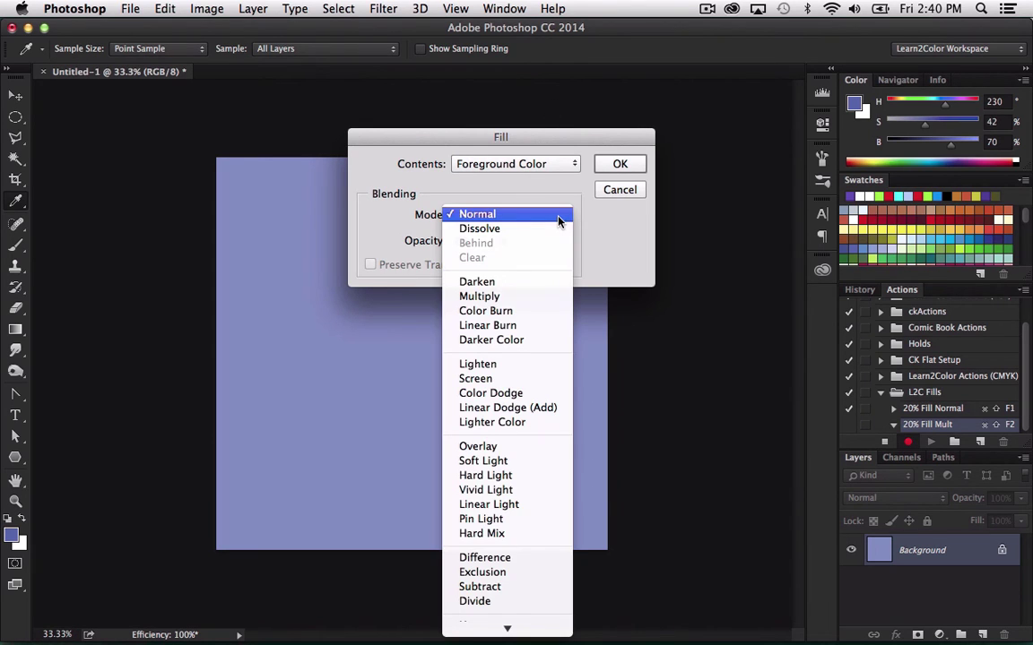
{"action": "left_click", "coordinate": [508, 299]}
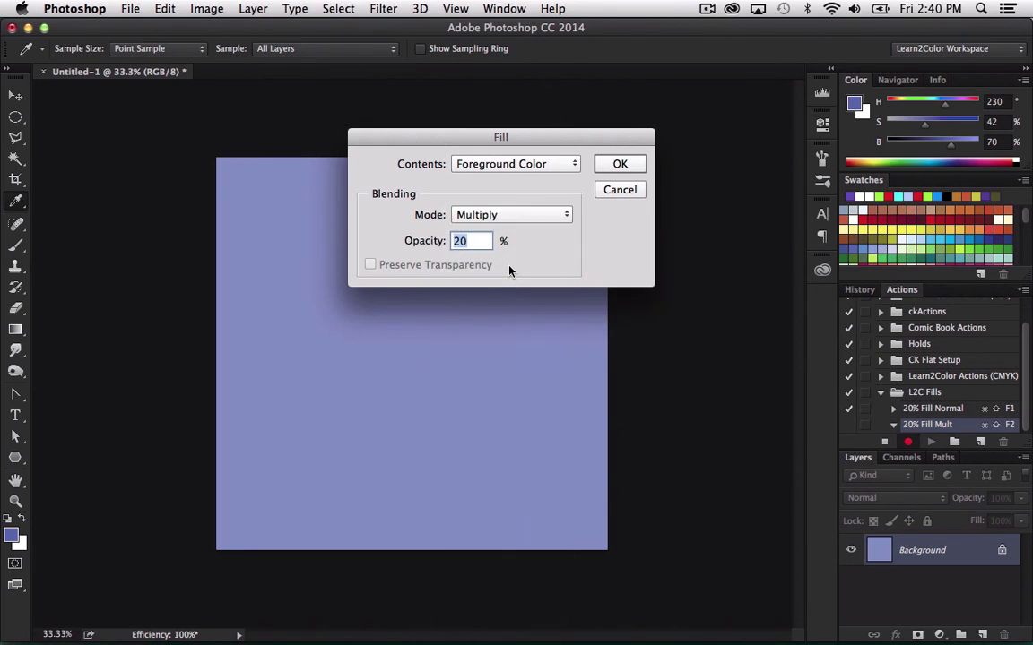
{"action": "left_click", "coordinate": [619, 165]}
{"action": "key", "text": "z"}
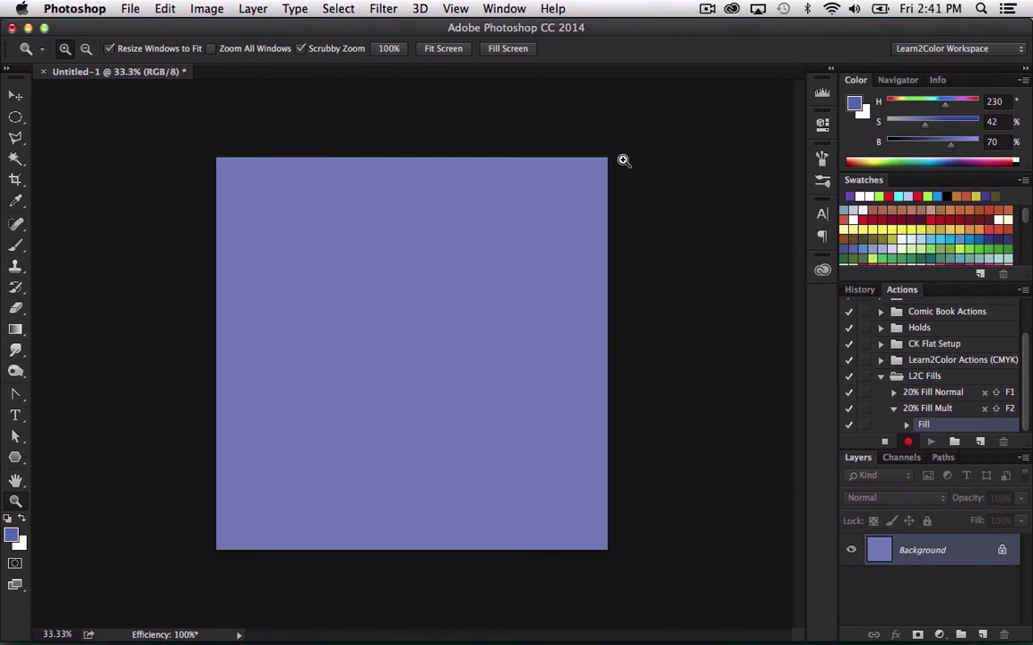
{"action": "left_click", "coordinate": [884, 441]}
- Collapse the 20% Fill Mult action and run it three more times, darkening the canvas to deep navy
{"action": "left_click", "coordinate": [892, 408]}
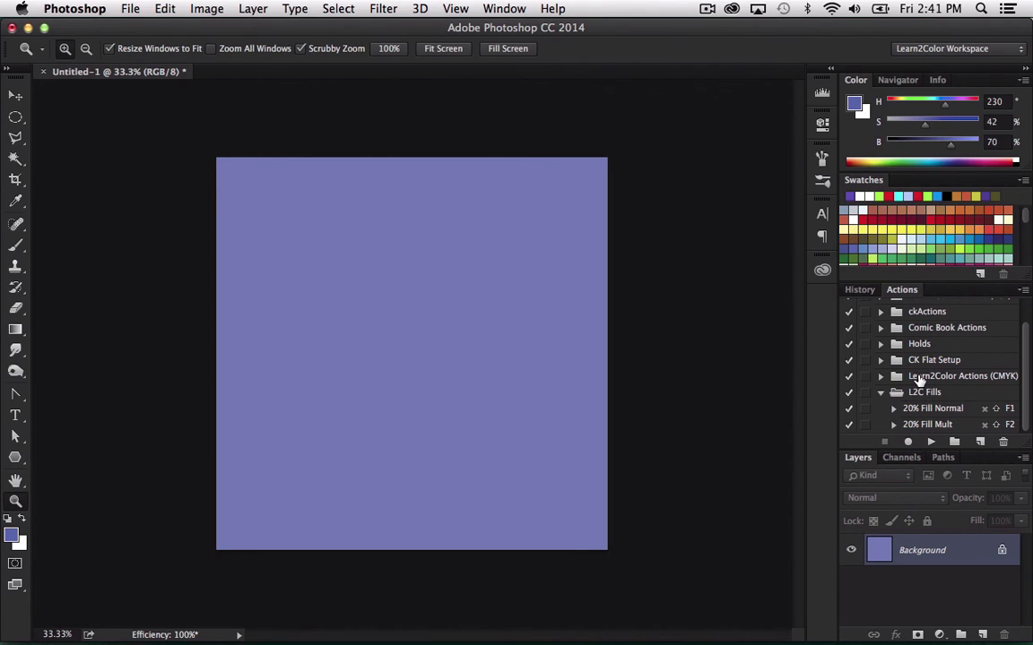
{"action": "key", "text": "F2"}
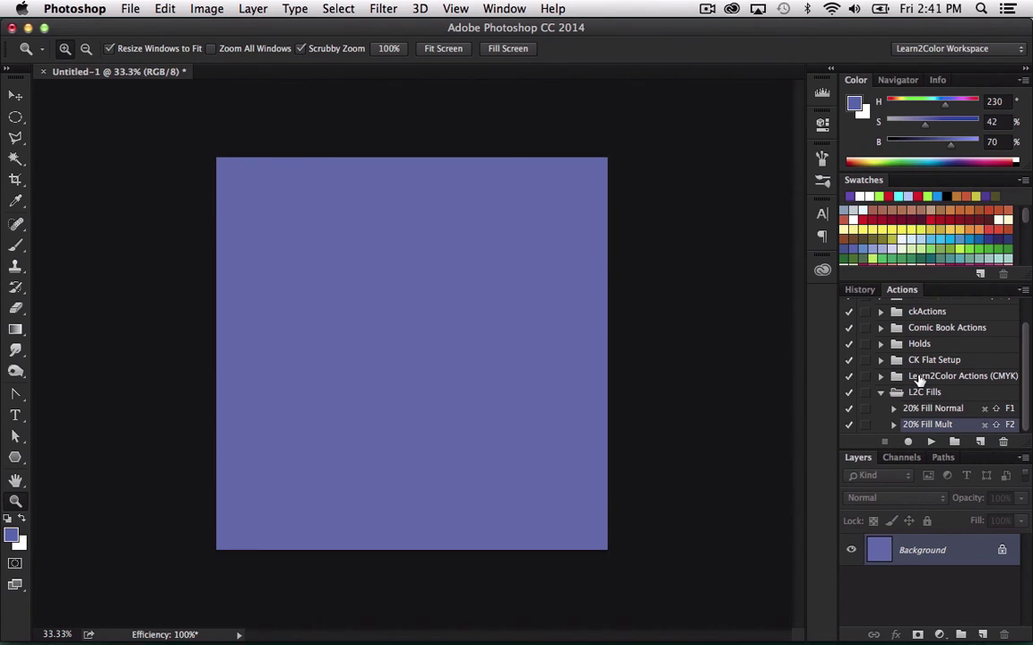
{"action": "key", "text": "F2"}
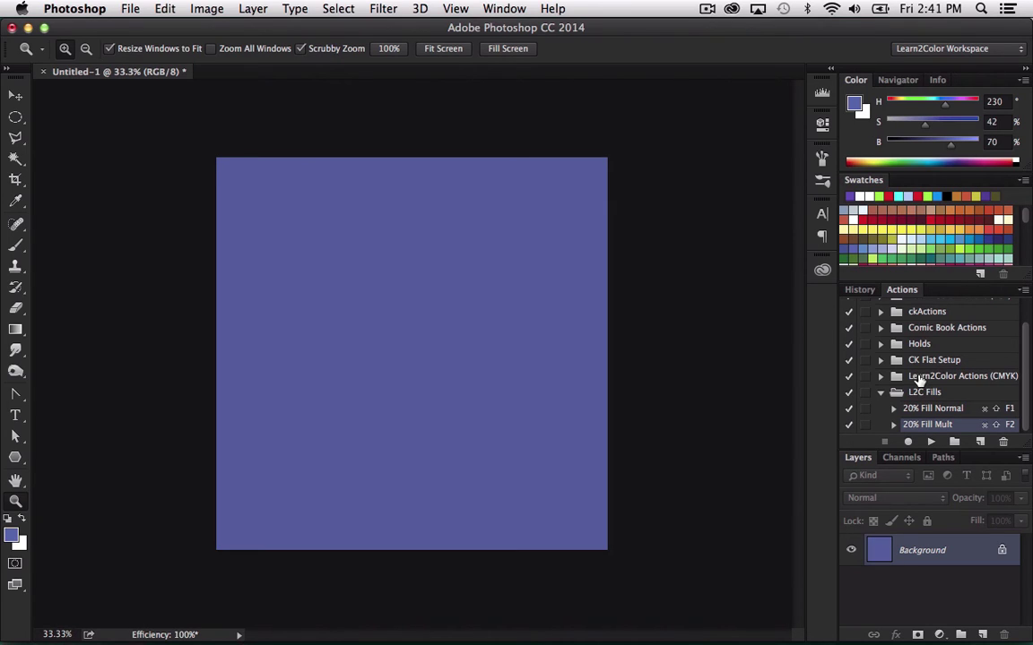
{"action": "key", "text": "F2"}
{"action": "key", "text": "F2"}
{"action": "key", "text": "F2"}
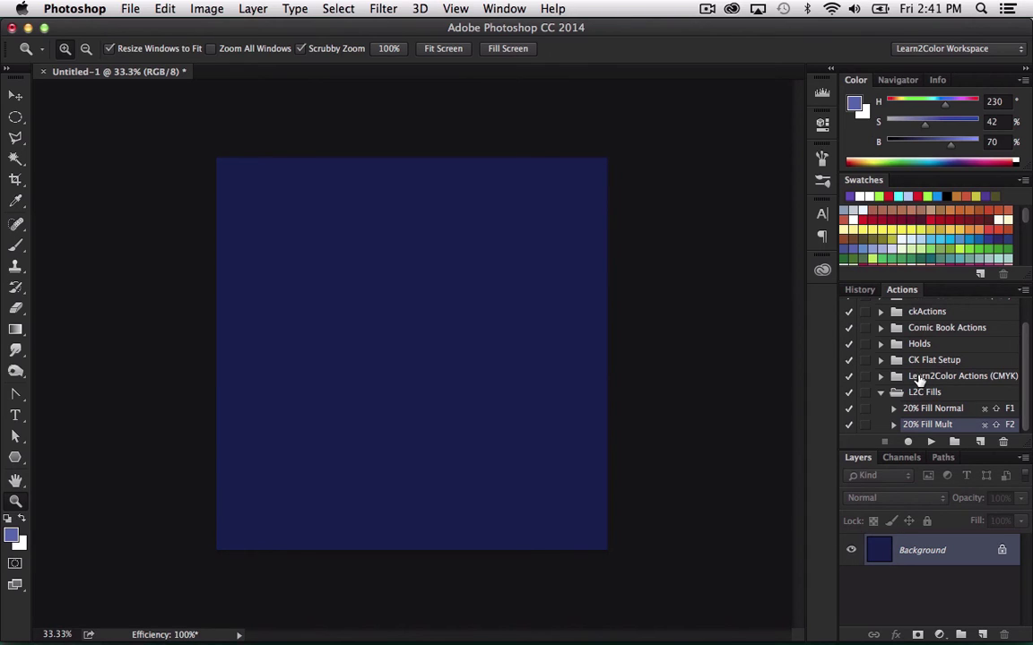
- Create a new action named '20% Fill Lin Dodge' assigned to F4 and start recording it
{"action": "left_click", "coordinate": [981, 443]}
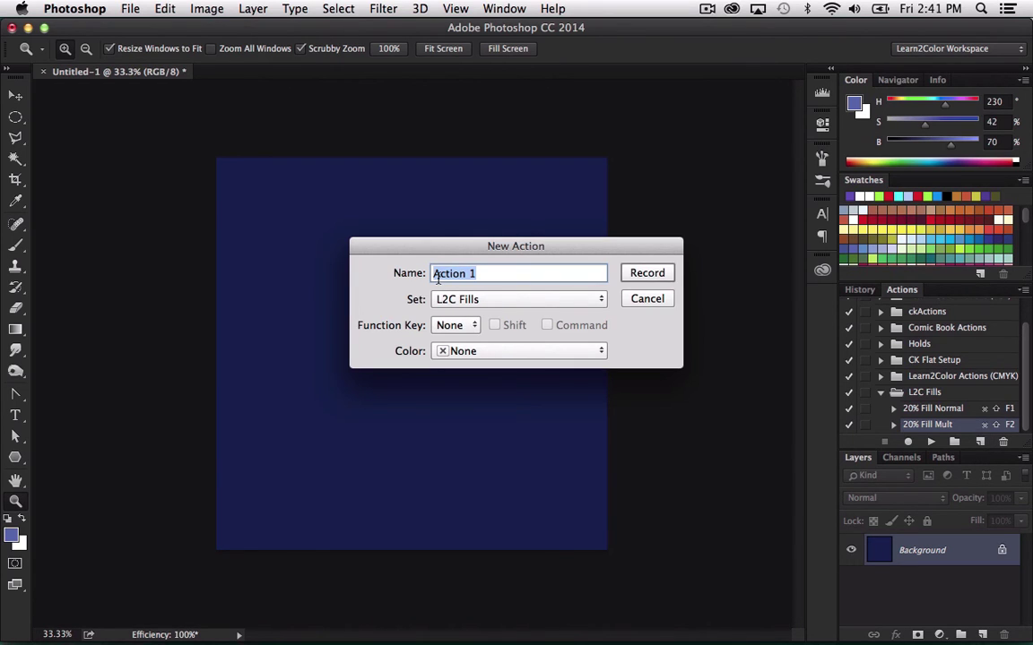
{"action": "type", "text": "20% Fill Lin"}
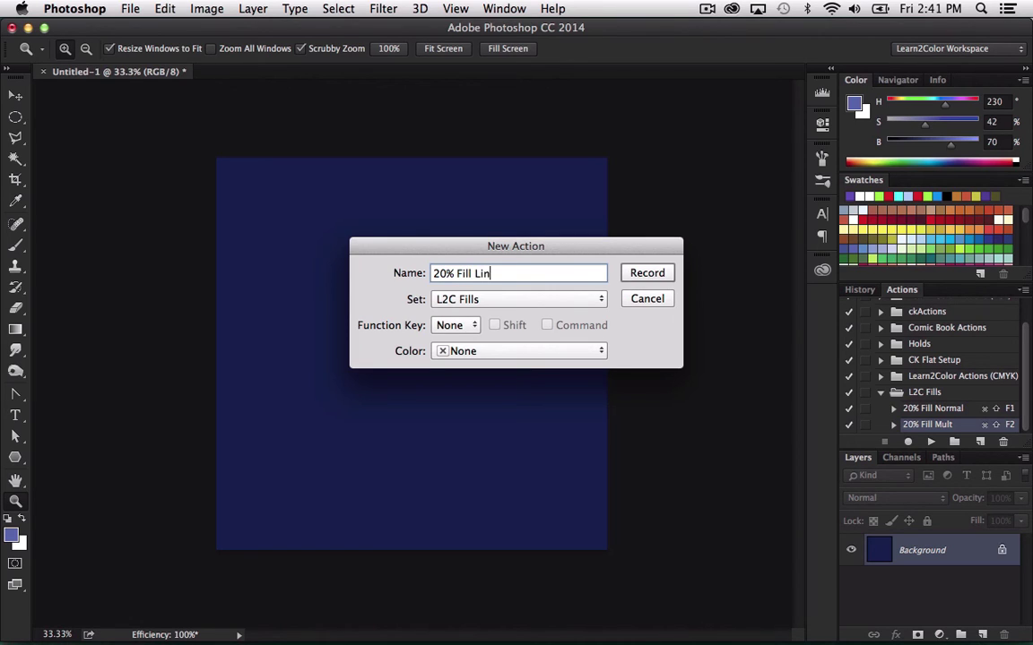
{"action": "type", "text": " Dodge"}
{"action": "left_click", "coordinate": [473, 324]}
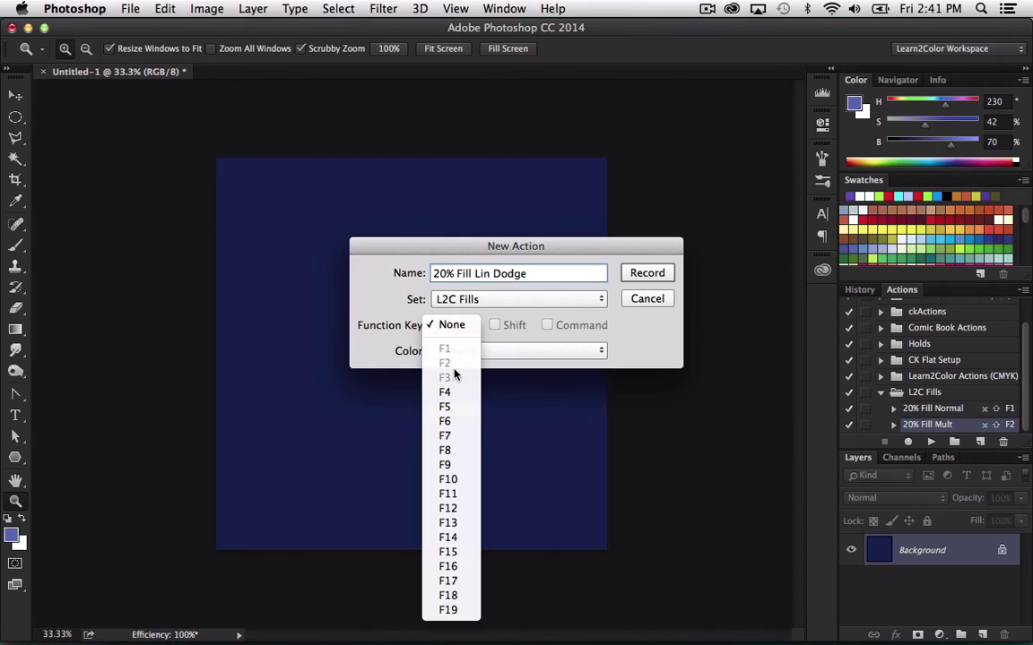
{"action": "left_click", "coordinate": [462, 391]}
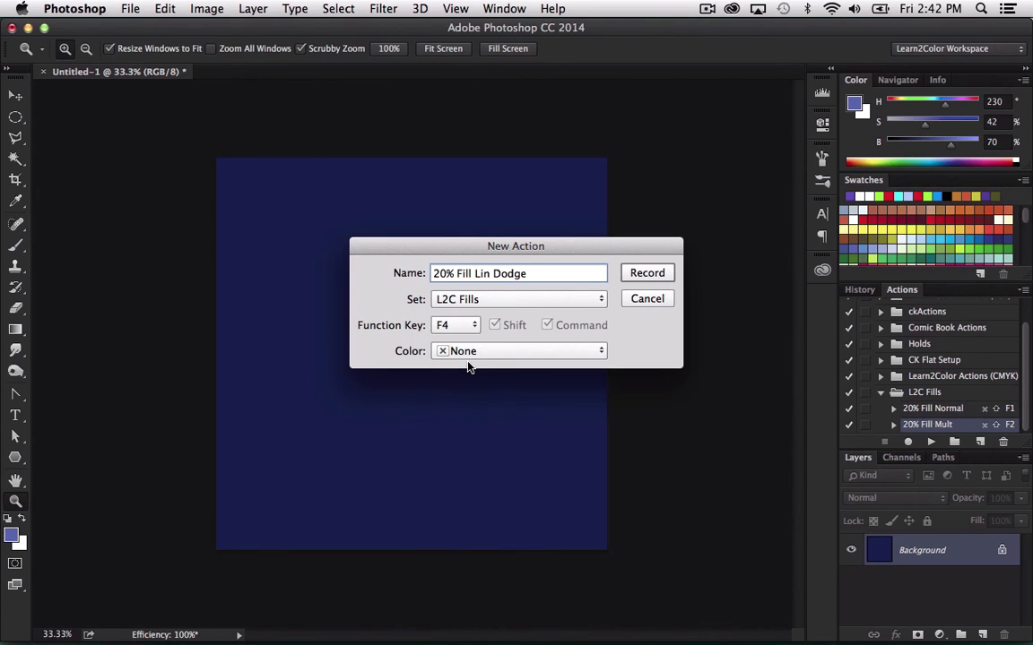
{"action": "left_click", "coordinate": [655, 277]}
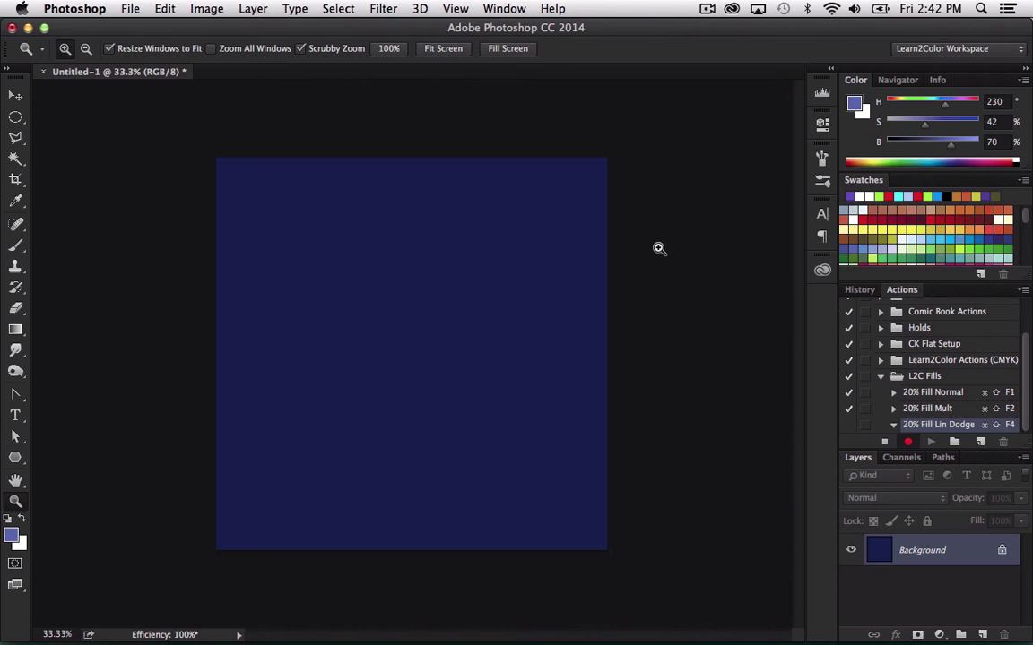
- Record a 20% Linear Dodge (Add) foreground-colour fill, then stop recording and collapse the action
{"action": "left_click", "coordinate": [165, 8]}
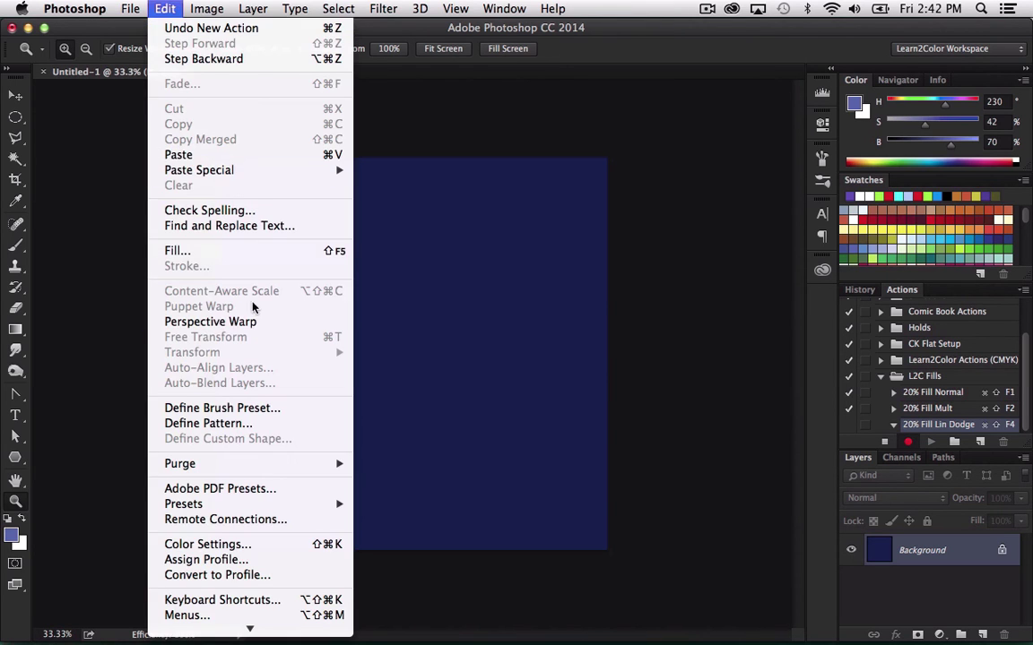
{"action": "left_click", "coordinate": [252, 250]}
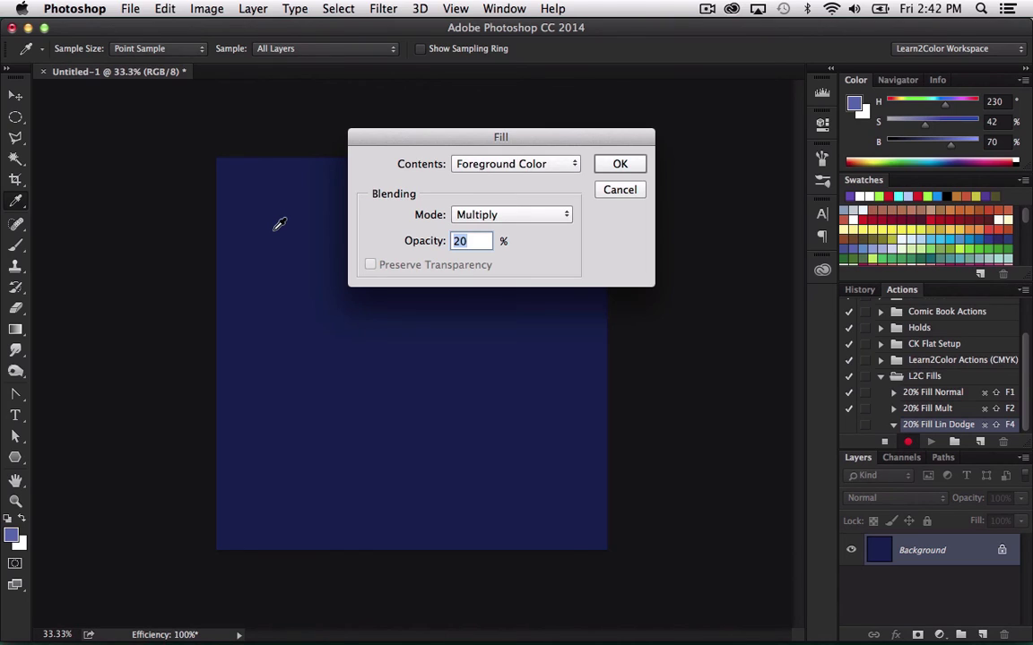
{"action": "left_click", "coordinate": [546, 216]}
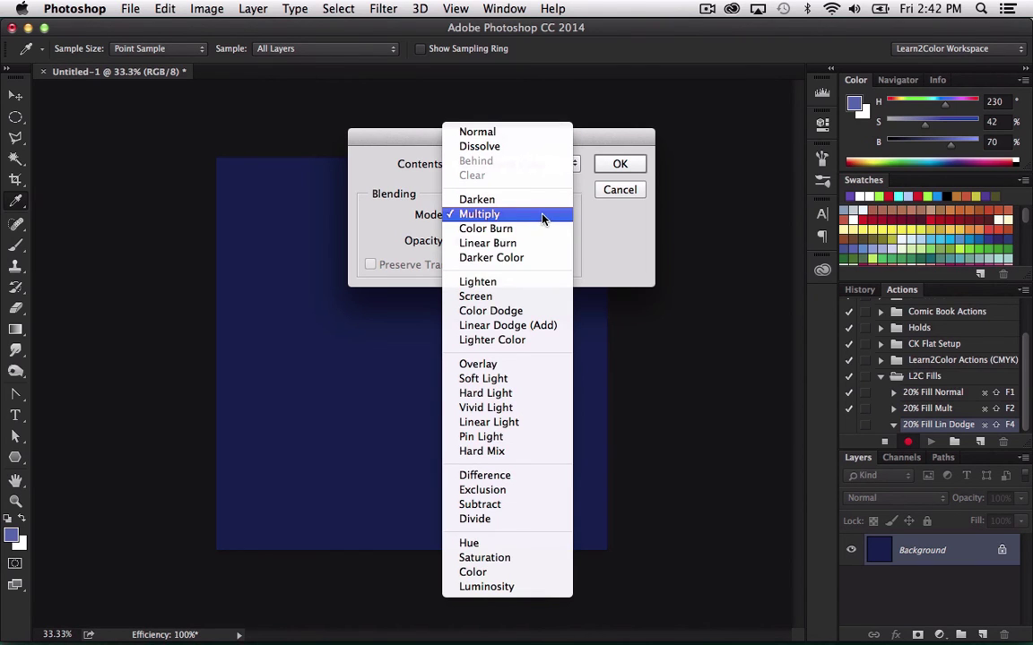
{"action": "left_click", "coordinate": [543, 329]}
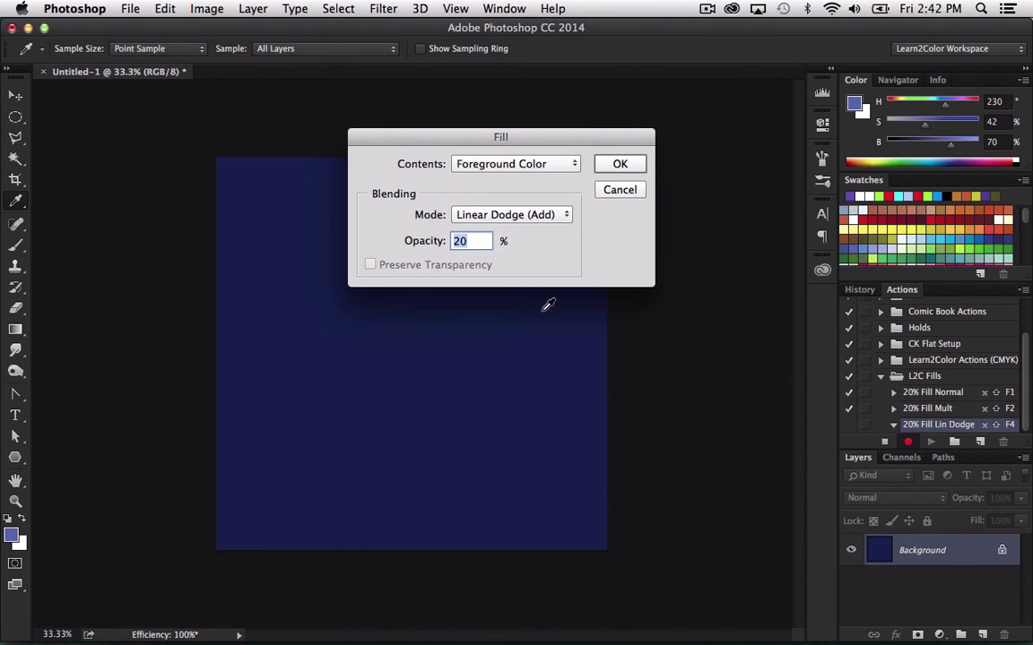
{"action": "left_click", "coordinate": [621, 165]}
{"action": "key", "text": "z"}
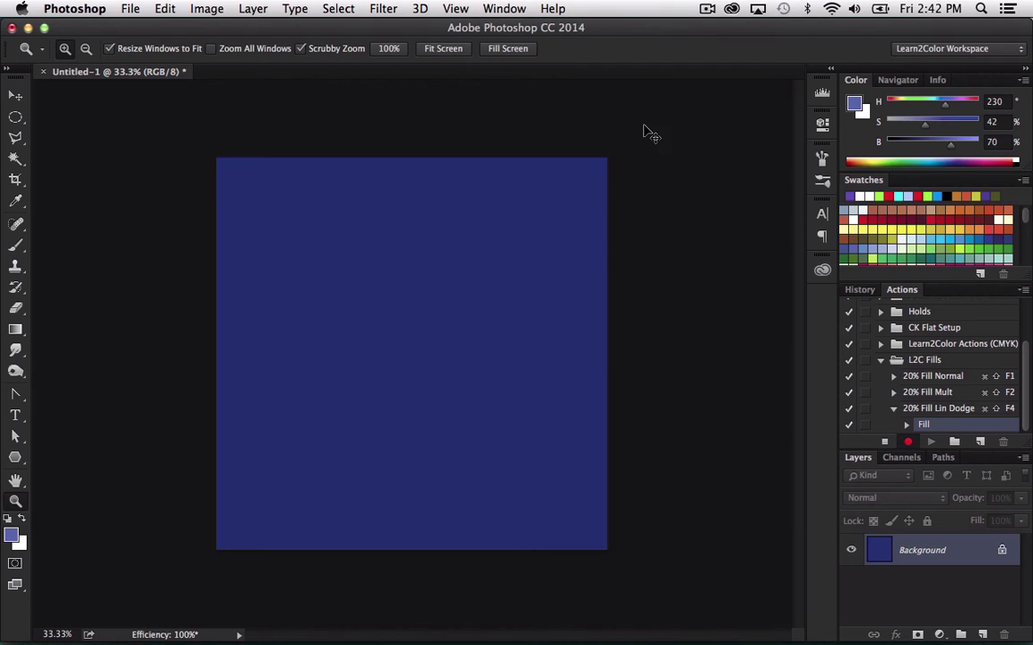
{"action": "left_click", "coordinate": [884, 441]}
{"action": "left_click", "coordinate": [893, 408]}
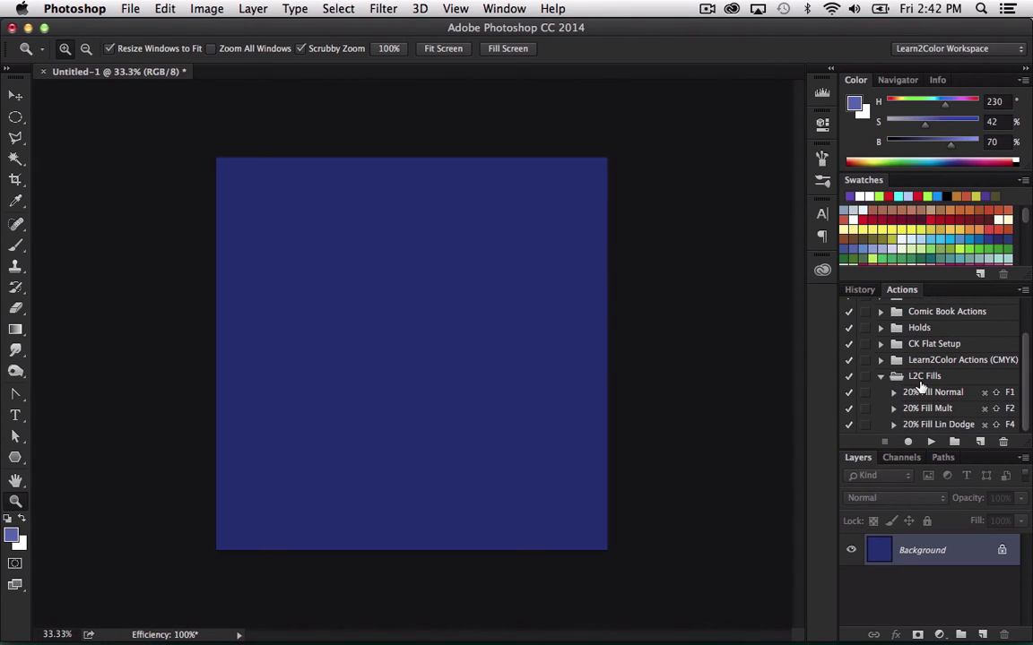
- Run the 20% Fill Lin Dodge action three times to lighten the canvas toward pale blue
{"action": "key", "text": "F4"}
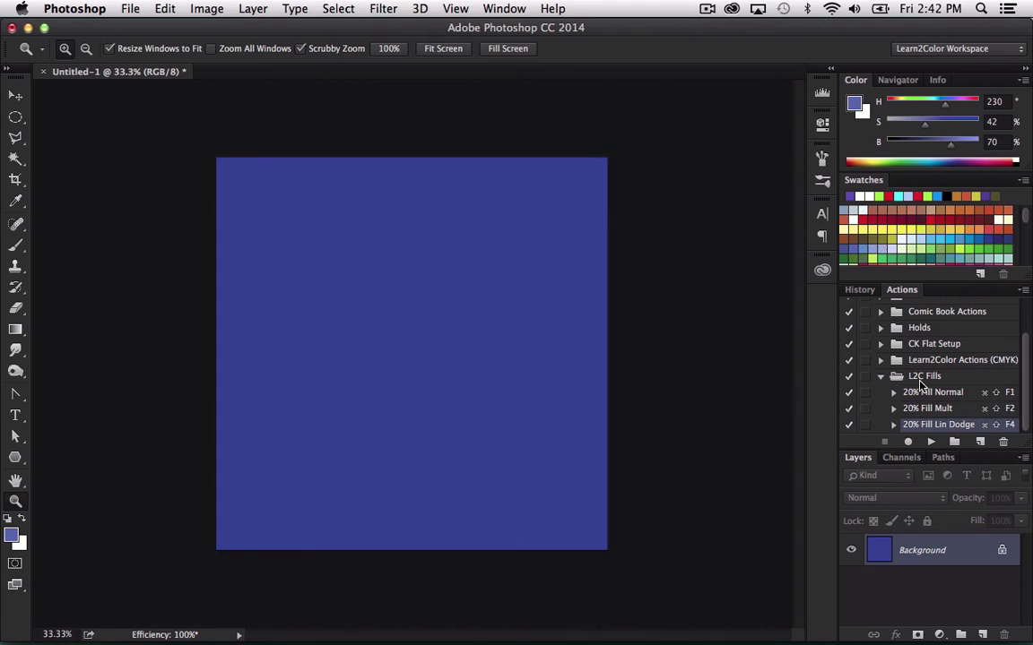
{"action": "key", "text": "F4"}
{"action": "key", "text": "F4"}
{"action": "key", "text": "F4"}
{"action": "key", "text": "F4"}
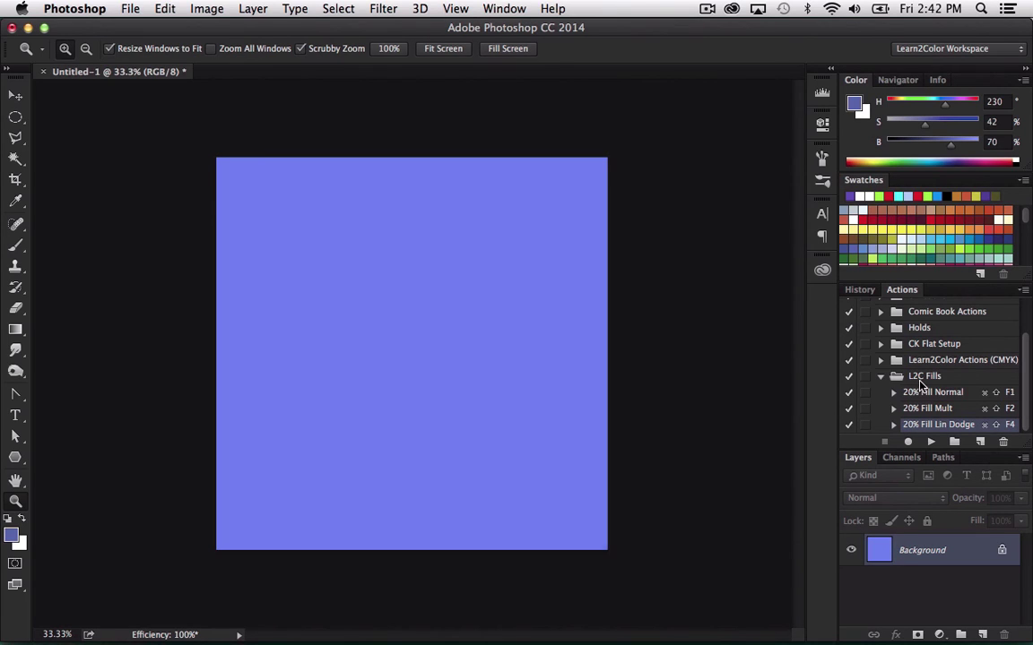
{"action": "key", "text": "F4"}
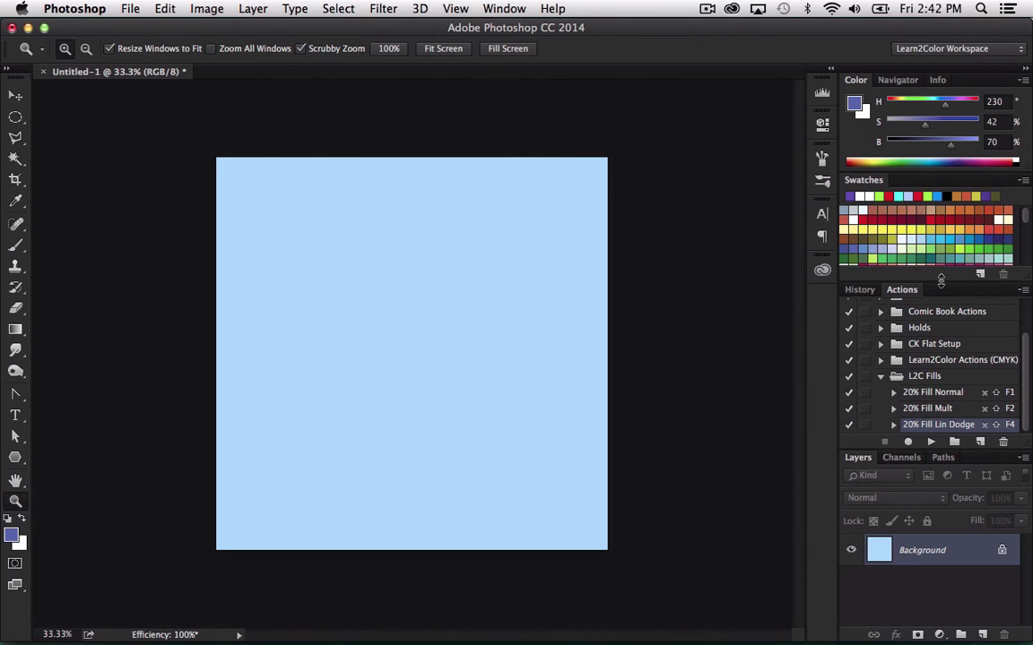
- Pick a dark maroon swatch and tint the canvas with two 20% Normal fills
{"action": "left_click", "coordinate": [927, 219]}
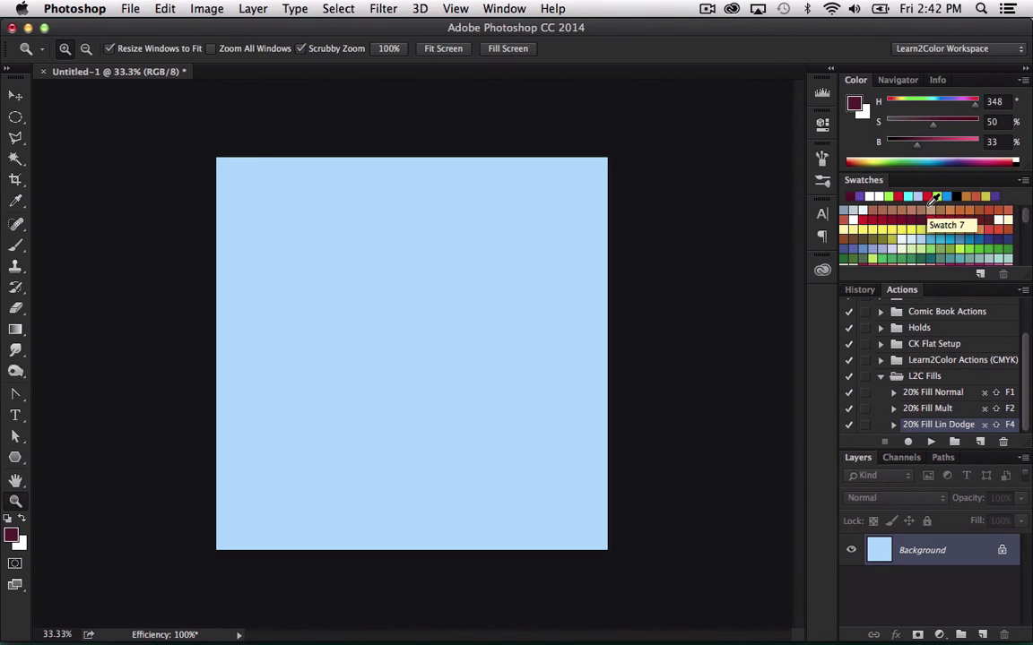
{"action": "key", "text": "F1"}
{"action": "key", "text": "F1"}
{"action": "key", "text": "F1"}
{"action": "key", "text": "F1"}
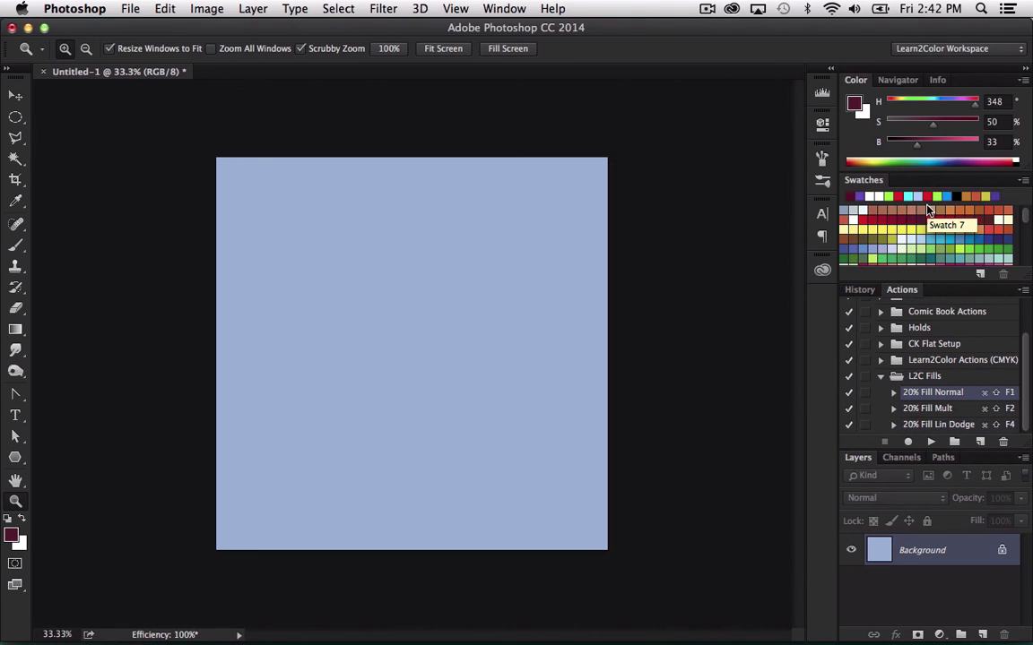
{"action": "key", "text": "F1"}
{"action": "key", "text": "F1"}
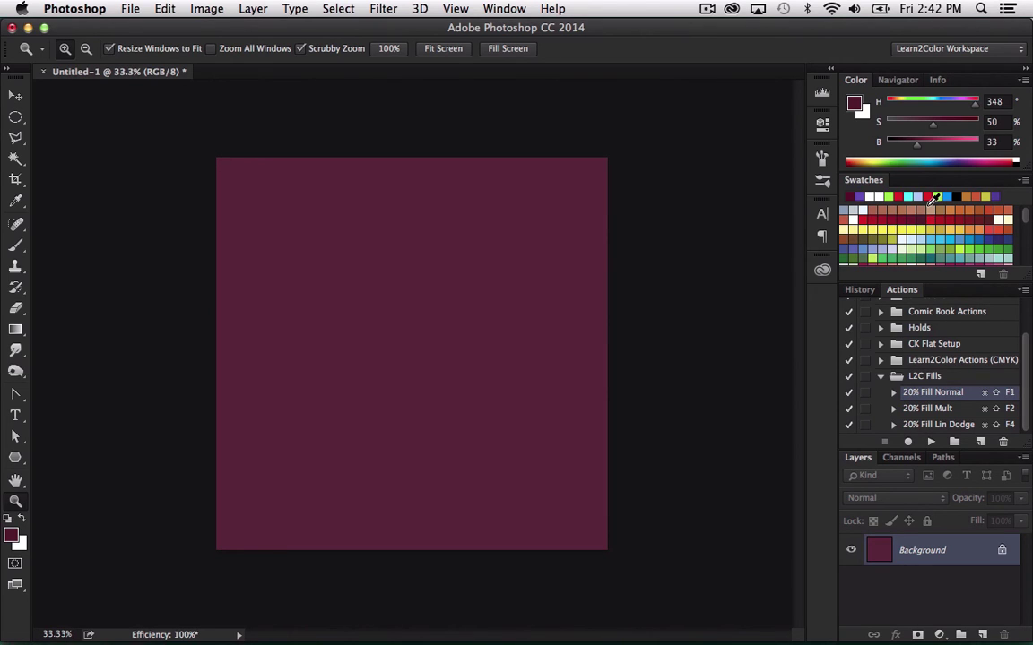
- Pick a blue swatch, apply one 20% Normal fill and one 20% Linear Dodge fill
{"action": "left_click", "coordinate": [976, 236]}
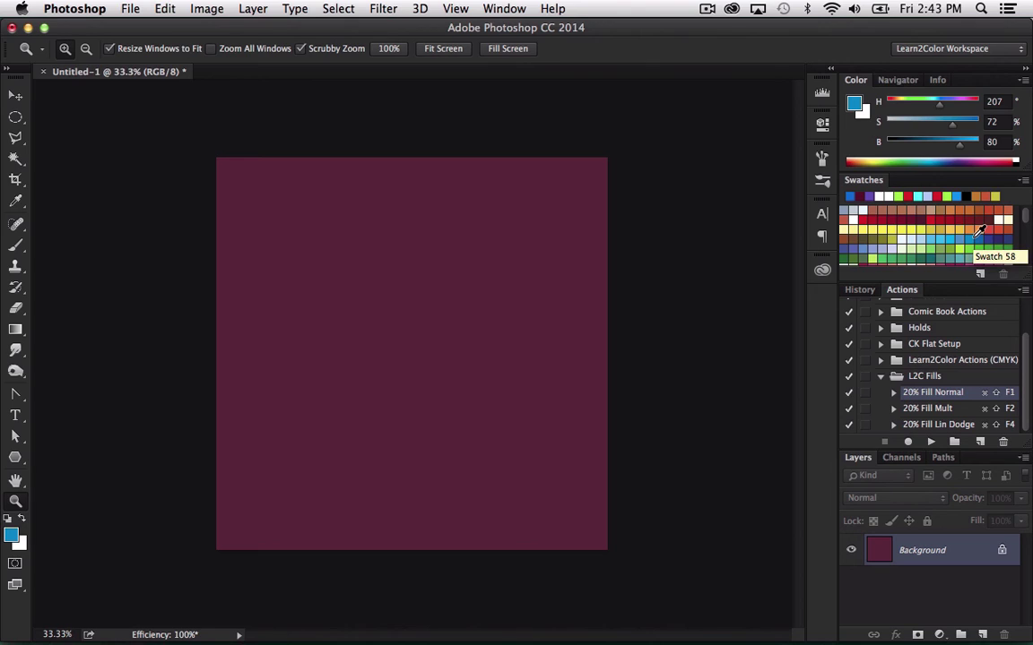
{"action": "key", "text": "F1"}
{"action": "key", "text": "F1"}
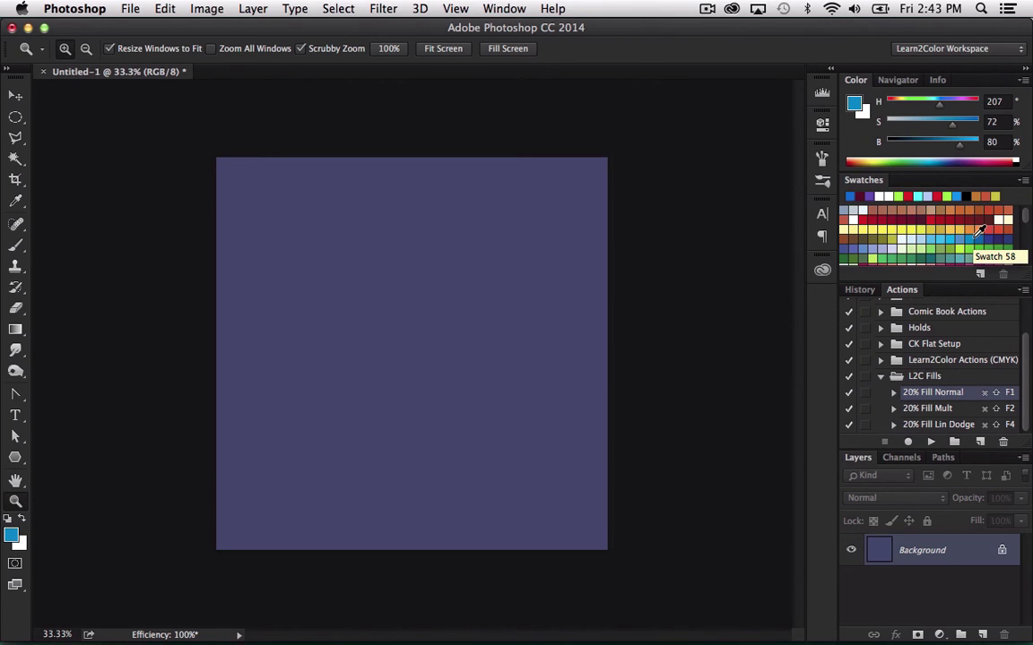
{"action": "key", "text": "F4"}
{"action": "key", "text": "F4"}
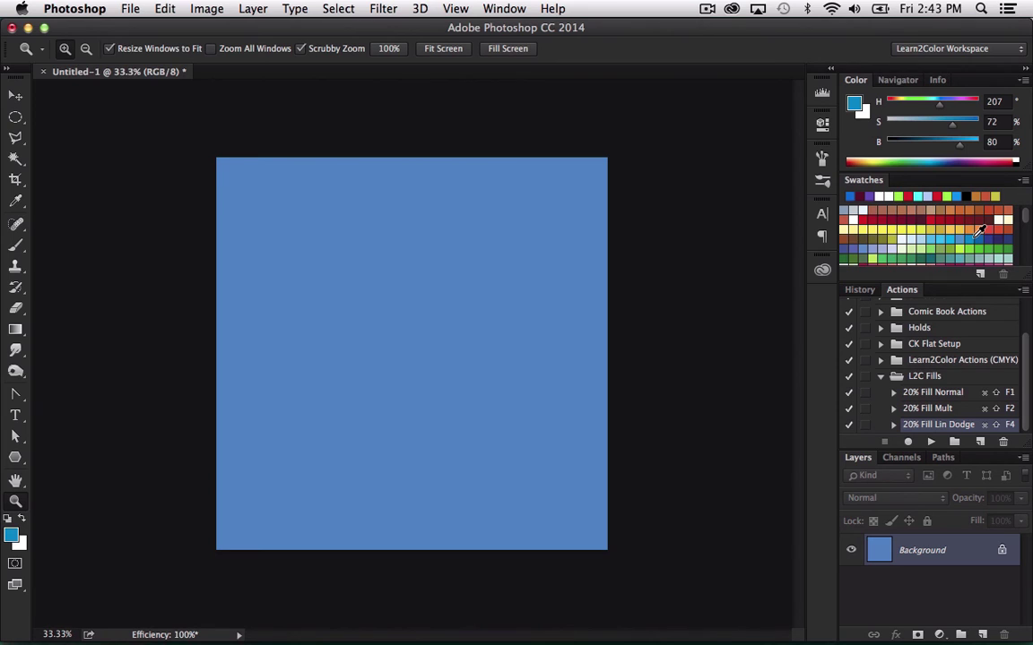
{"action": "left_click", "coordinate": [158, 10]}
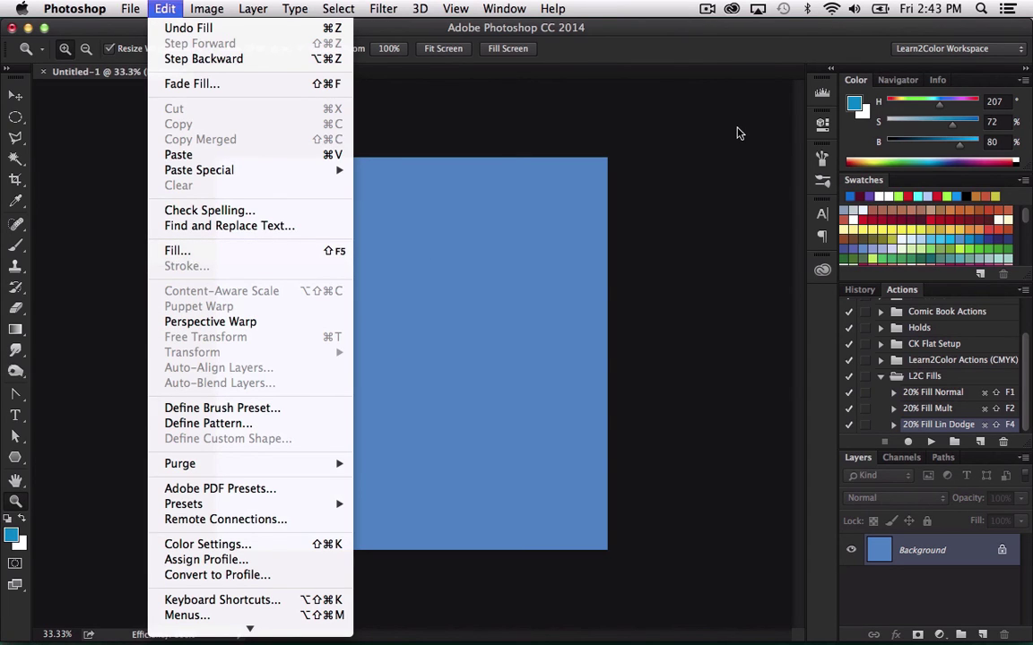
- Dismiss the Edit menu without choosing anything and switch to the Magic Wand tool
{"action": "left_click", "coordinate": [689, 313]}
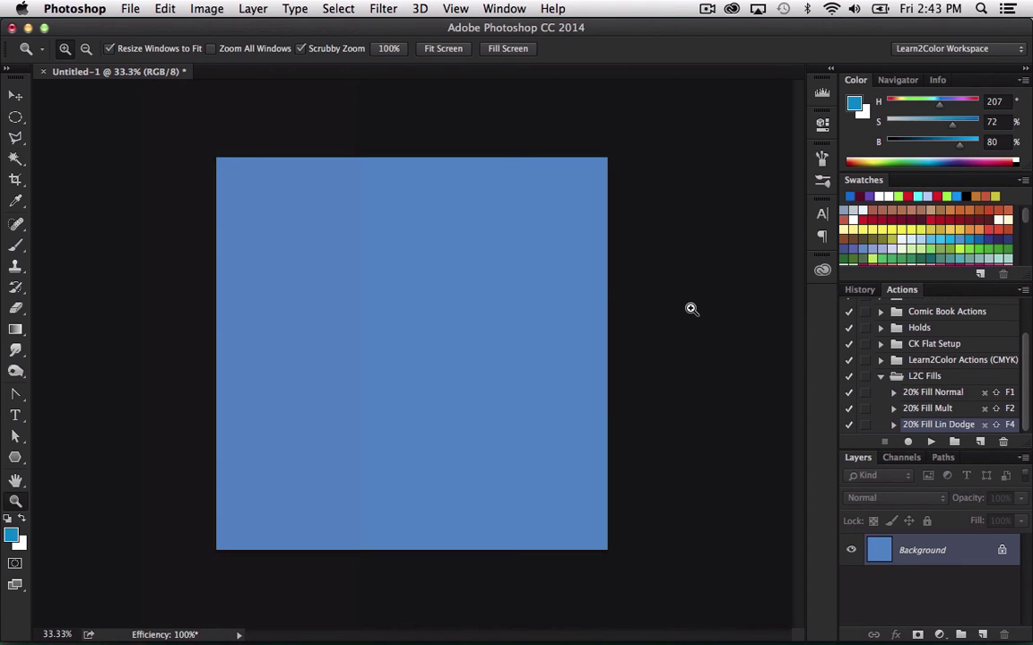
{"action": "key", "text": "w"}
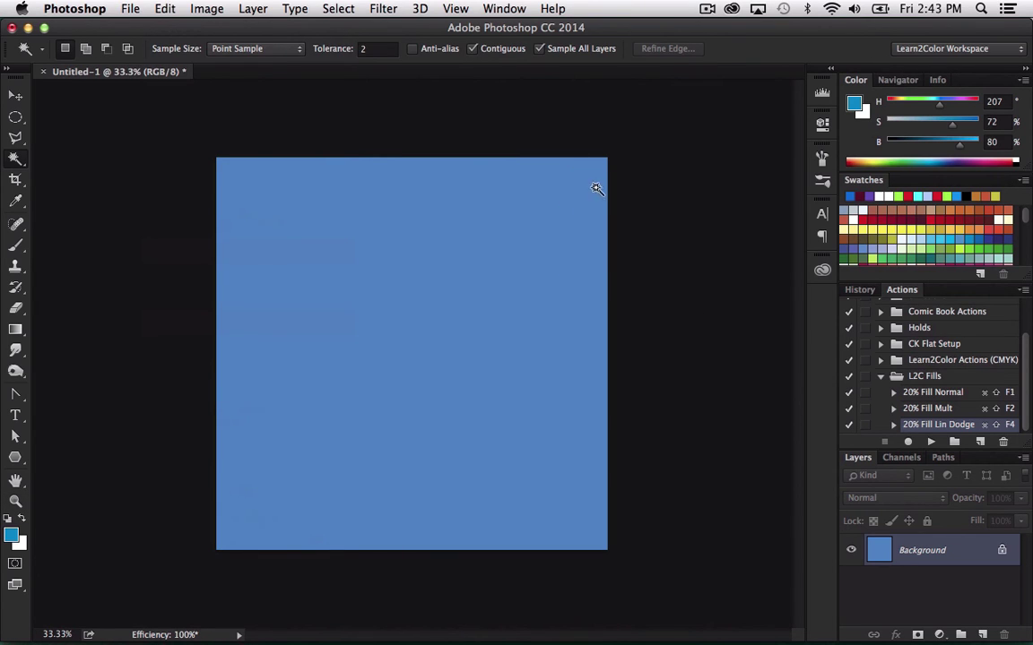
- Polygonal-lasso the top-right corner, give it a 20% Normal dark red fill, then deselect
{"action": "key", "text": "l"}
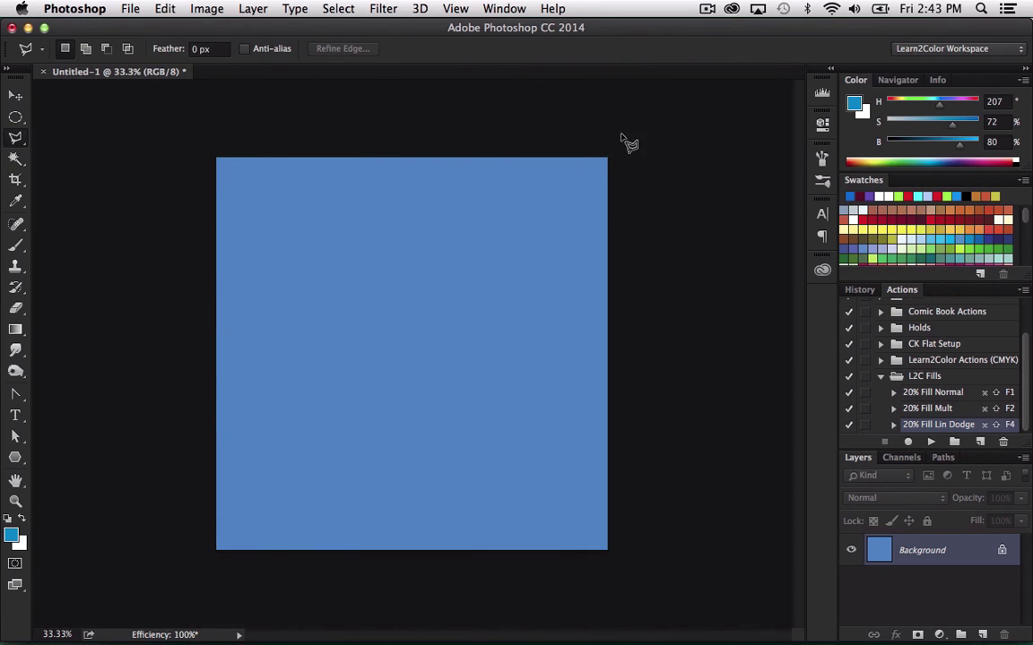
{"action": "left_click", "coordinate": [627, 143]}
{"action": "left_click", "coordinate": [684, 163]}
{"action": "left_click", "coordinate": [606, 208]}
{"action": "key", "text": "Return"}
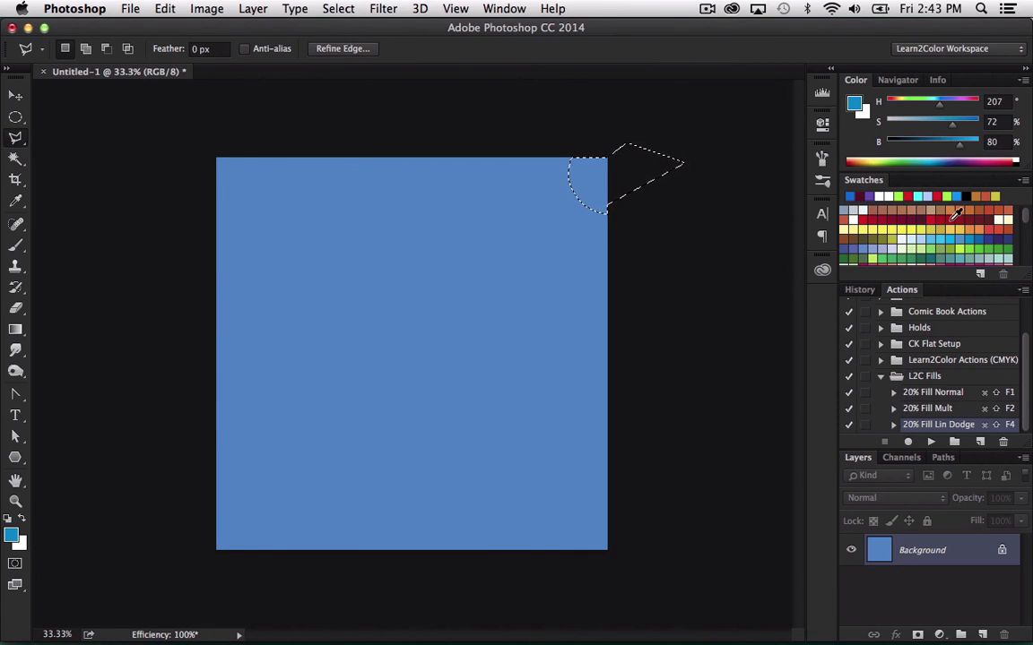
{"action": "left_click", "coordinate": [991, 213]}
{"action": "key", "text": "F1"}
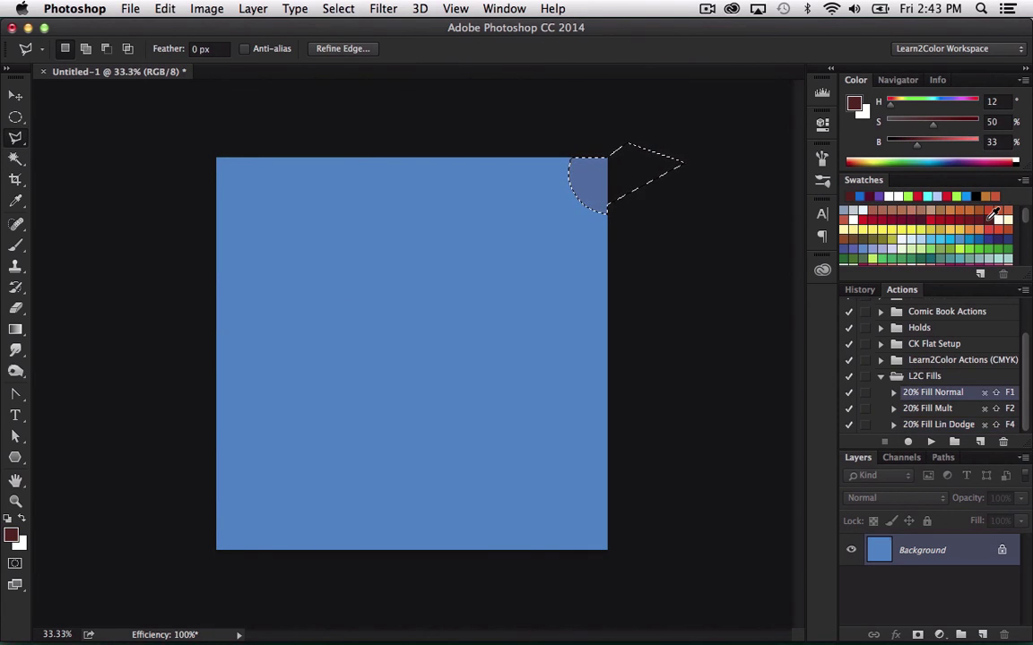
{"action": "key", "text": "ctrl+d"}
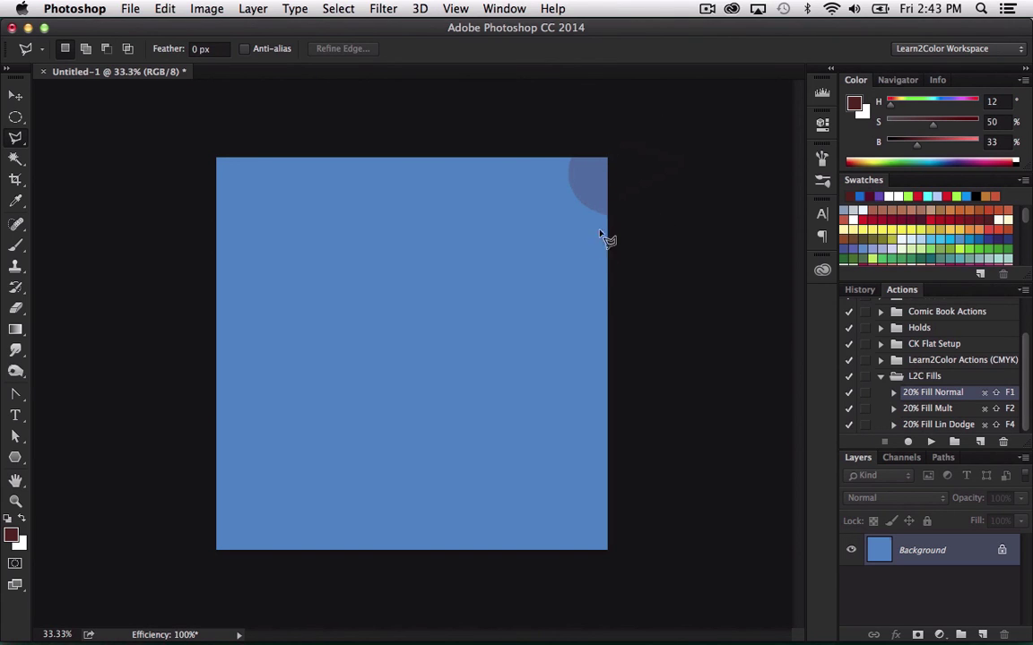
- Select the darker blue corner patch with the Magic Wand, then deselect it
{"action": "key", "text": "w"}
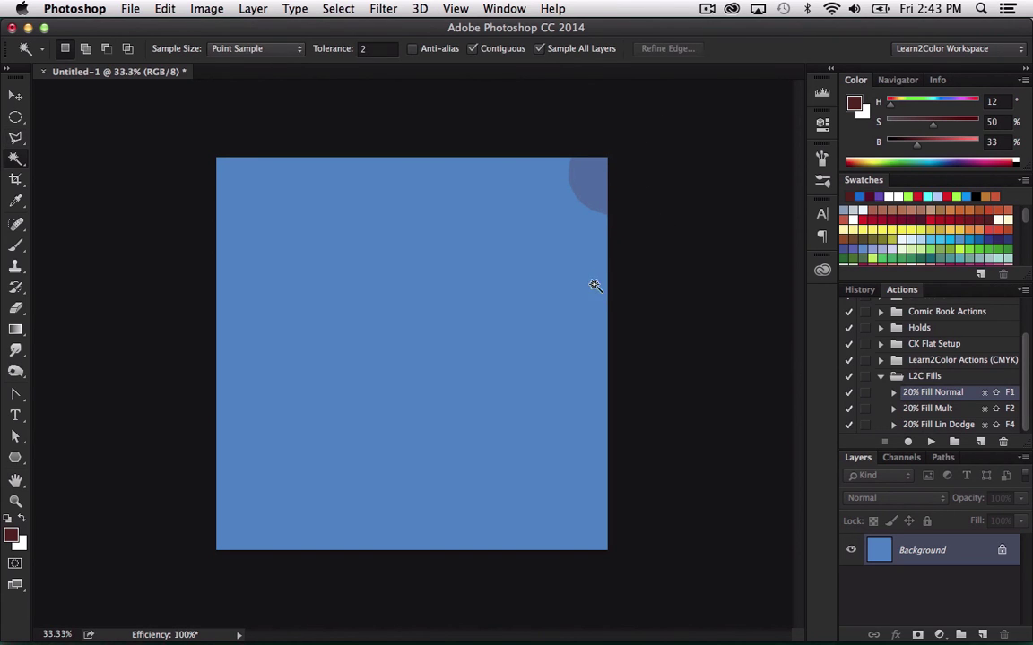
{"action": "left_click", "coordinate": [593, 183]}
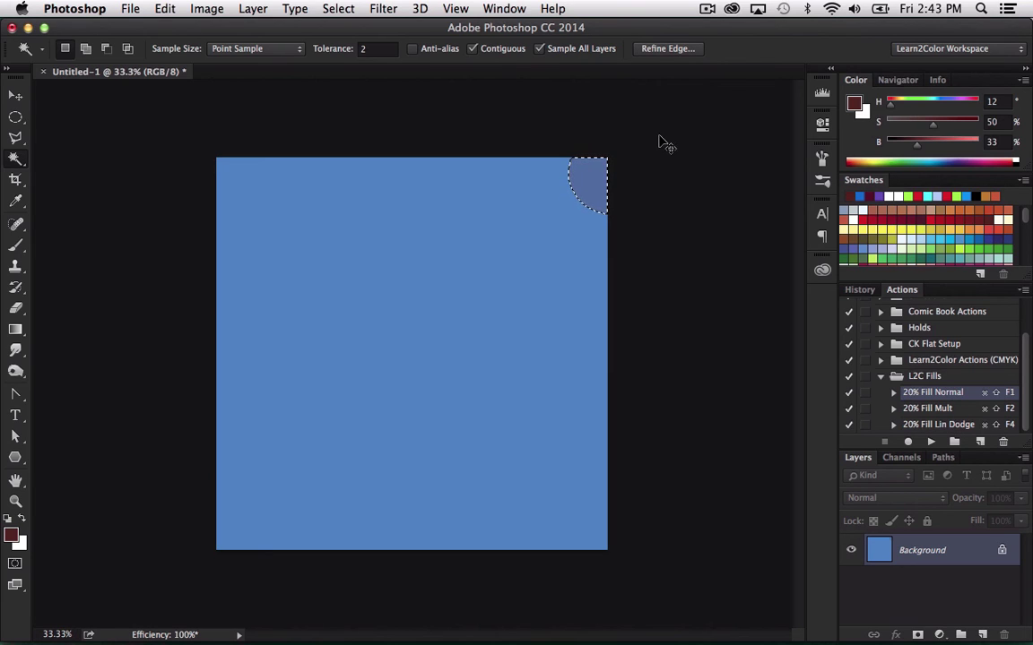
{"action": "key", "text": "super+d"}
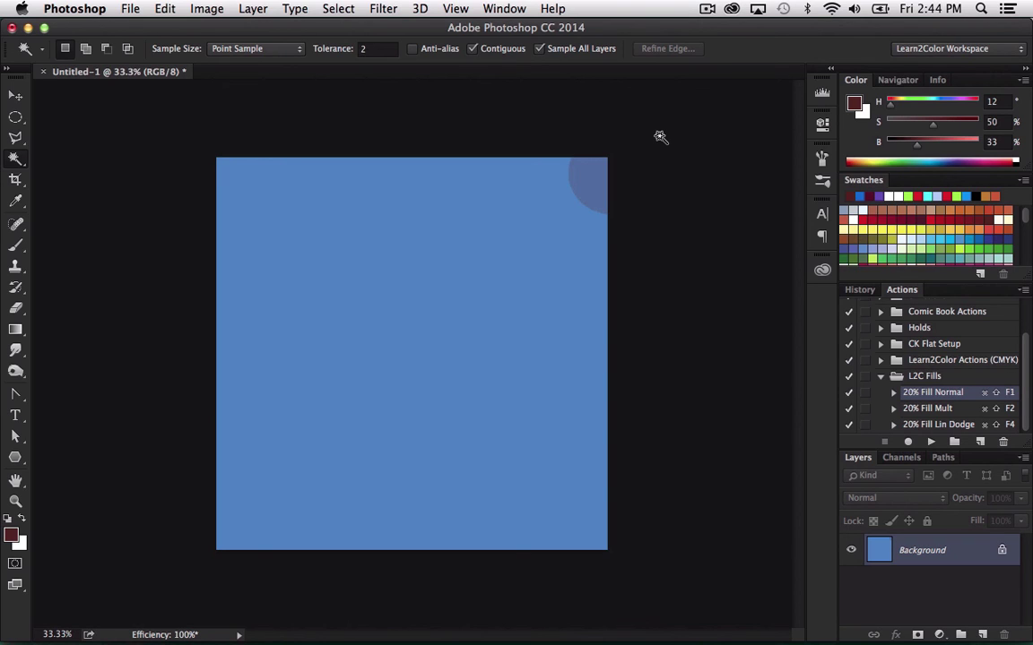
{"action": "scroll", "coordinate": [885, 326], "scroll_direction": "up", "scroll_amount": 3}
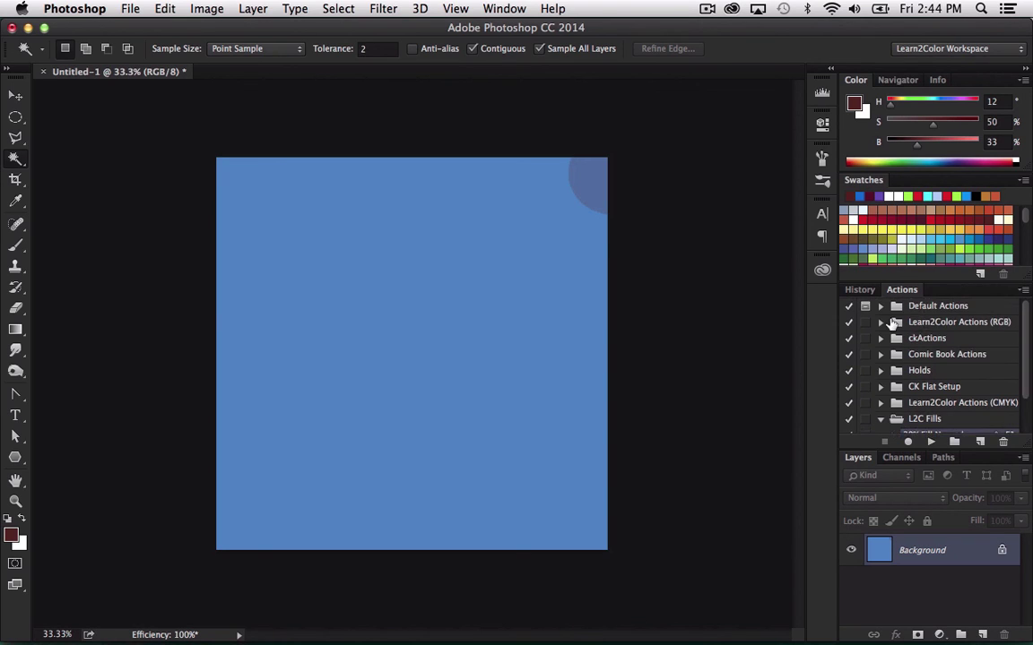
{"action": "left_click", "coordinate": [881, 323]}
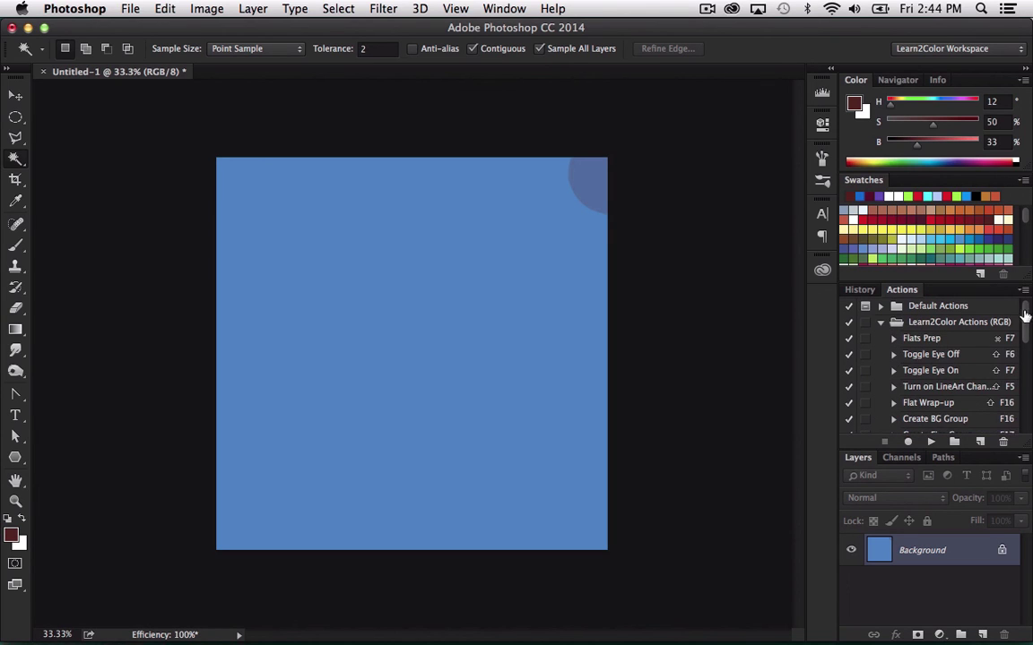
{"action": "scroll", "coordinate": [1026, 317], "scroll_direction": "down", "scroll_amount": 1}
{"action": "scroll", "coordinate": [923, 305], "scroll_direction": "down", "scroll_amount": 2}
{"action": "scroll", "coordinate": [923, 305], "scroll_direction": "up", "scroll_amount": 3}
{"action": "left_click", "coordinate": [880, 322]}
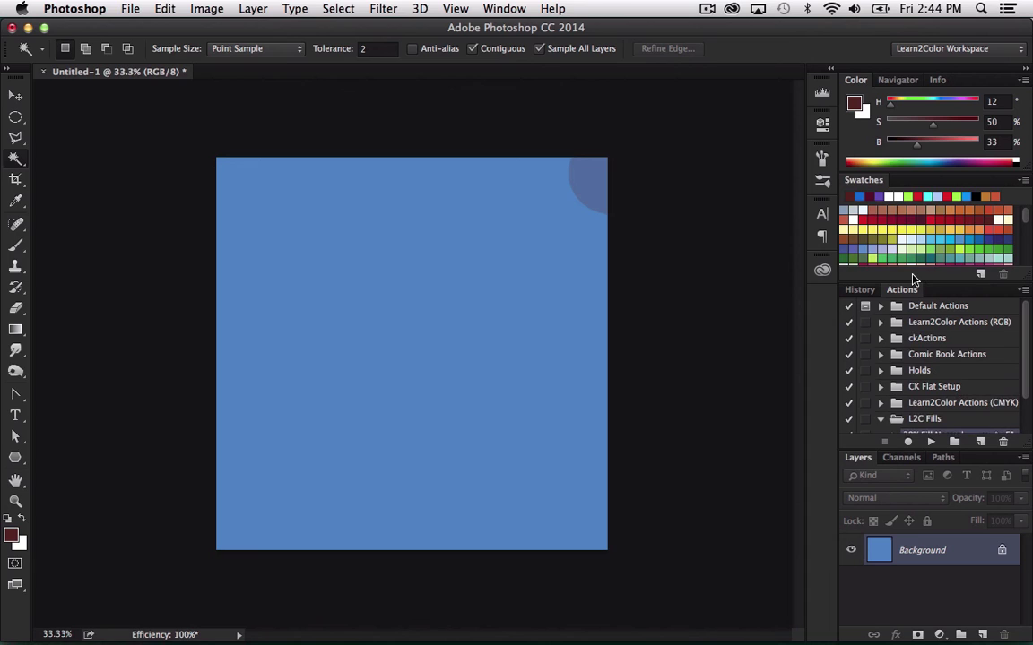
{"action": "scroll", "coordinate": [1002, 363], "scroll_direction": "down", "scroll_amount": 3}
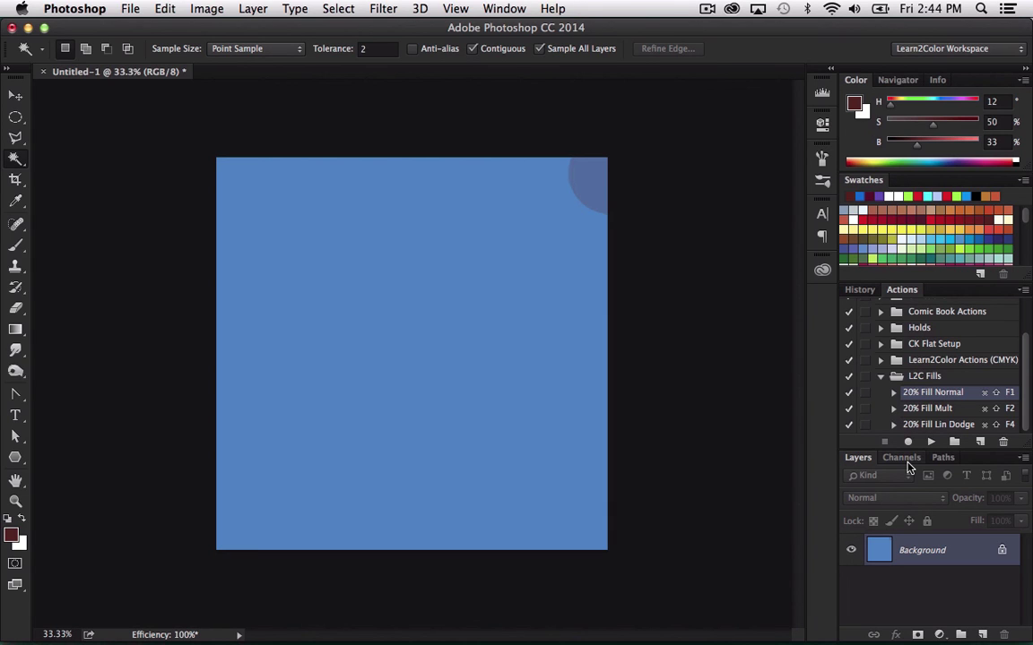
{"action": "scroll", "coordinate": [1029, 339], "scroll_direction": "up", "scroll_amount": 1}
{"action": "scroll", "coordinate": [1024, 376], "scroll_direction": "down", "scroll_amount": 2}
{"action": "scroll", "coordinate": [881, 342], "scroll_direction": "up", "scroll_amount": 3}
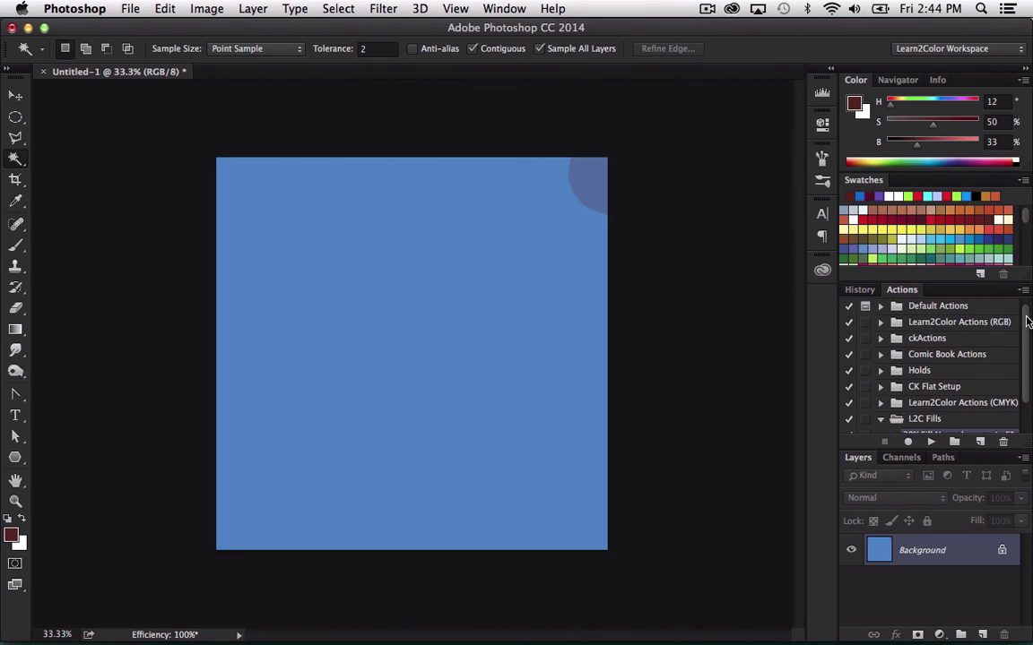
- Expand the ckActions set and collapse the Fill 40% action's steps
{"action": "left_click", "coordinate": [880, 339]}
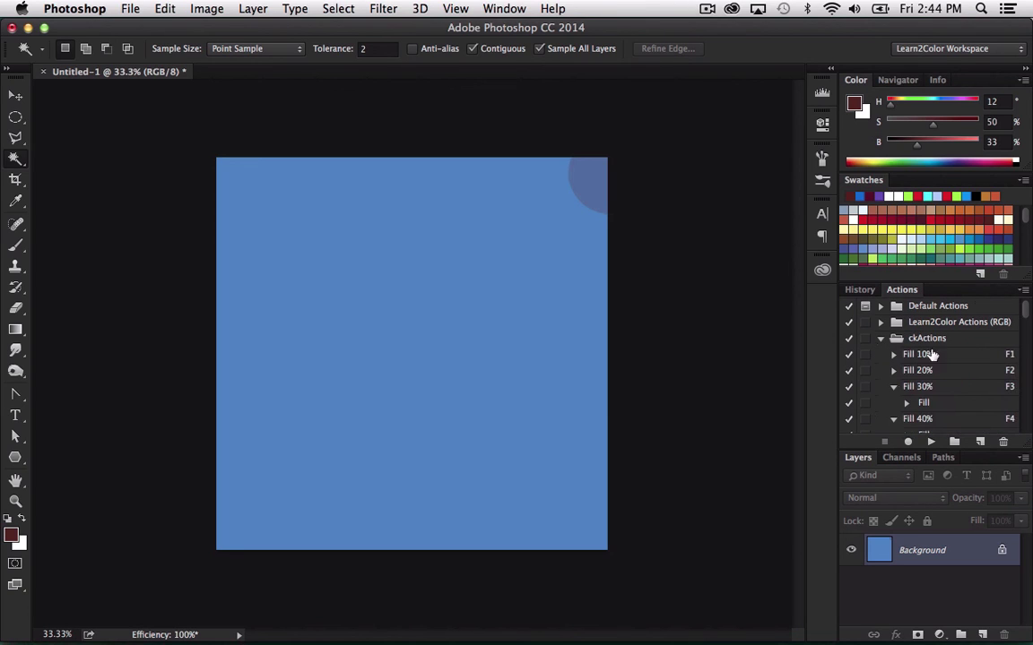
{"action": "left_click", "coordinate": [894, 404]}
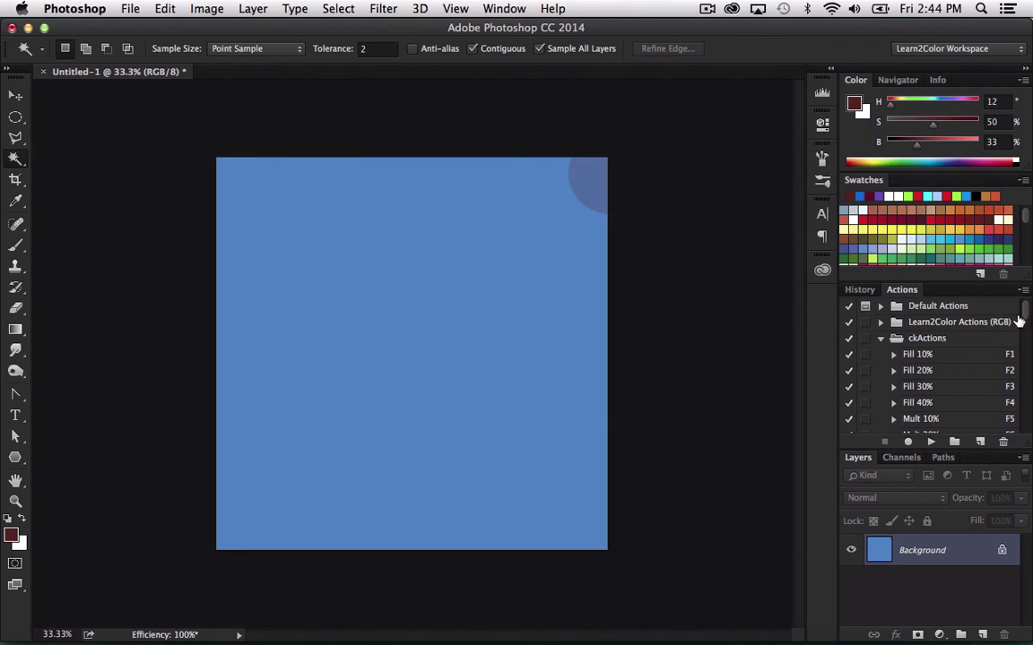
{"action": "scroll", "coordinate": [1029, 314], "scroll_direction": "down", "scroll_amount": 1}
{"action": "scroll", "coordinate": [1029, 313], "scroll_direction": "down", "scroll_amount": 1}
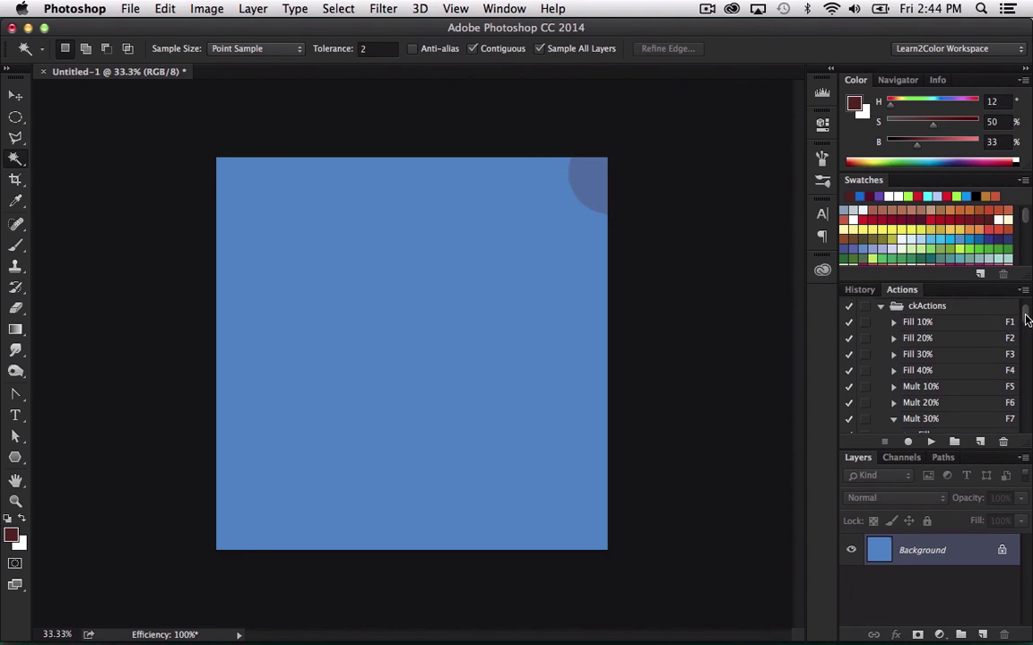
{"action": "scroll", "coordinate": [986, 340], "scroll_direction": "down", "scroll_amount": 1}
- Collapse the Mult 30% and Color 20% actions, then adjust and browse the ckActions list
{"action": "left_click", "coordinate": [893, 402]}
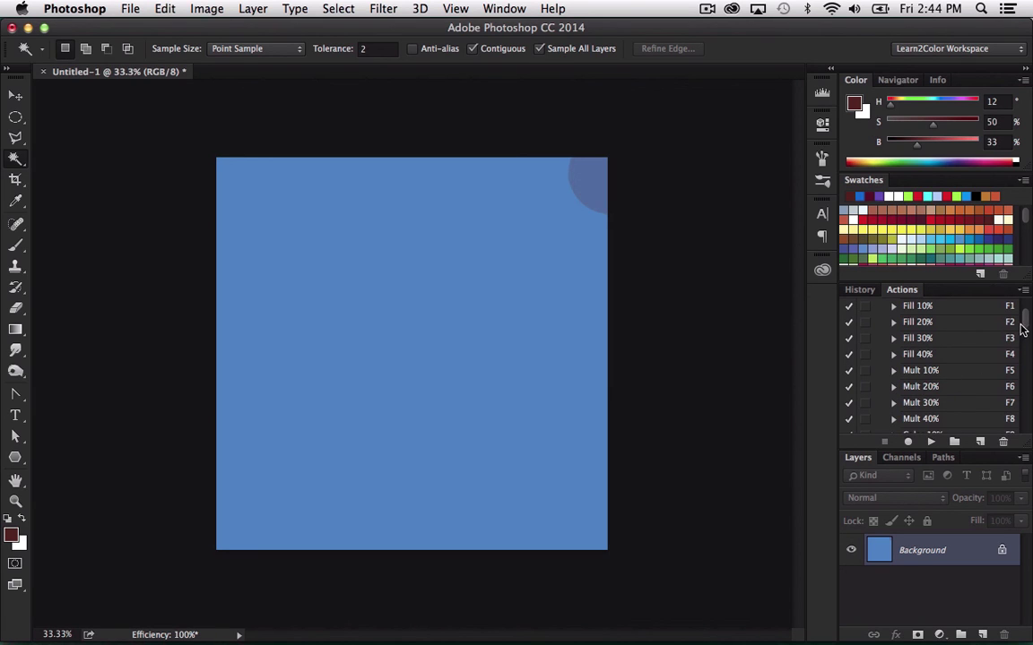
{"action": "scroll", "coordinate": [916, 374], "scroll_direction": "down", "scroll_amount": 4}
{"action": "left_click", "coordinate": [893, 387]}
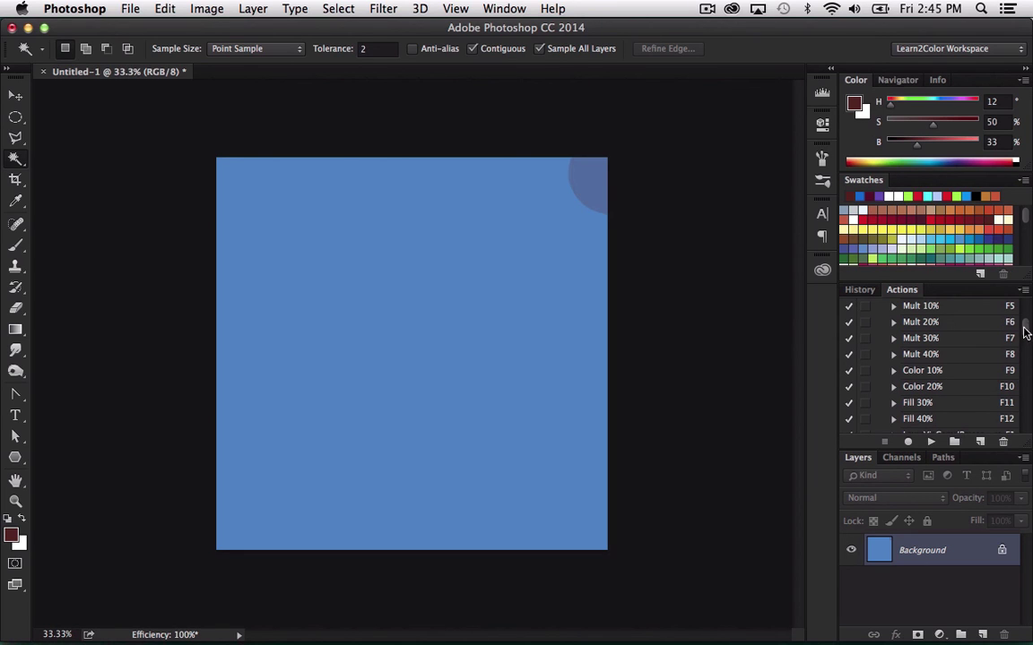
{"action": "mouse_move", "coordinate": [1026, 327]}
{"action": "left_mouse_down"}
{"action": "mouse_move", "coordinate": [1017, 392]}
{"action": "mouse_move", "coordinate": [1026, 407]}
{"action": "mouse_move", "coordinate": [1026, 345]}
{"action": "mouse_move", "coordinate": [779, 315]}
{"action": "left_mouse_up"}
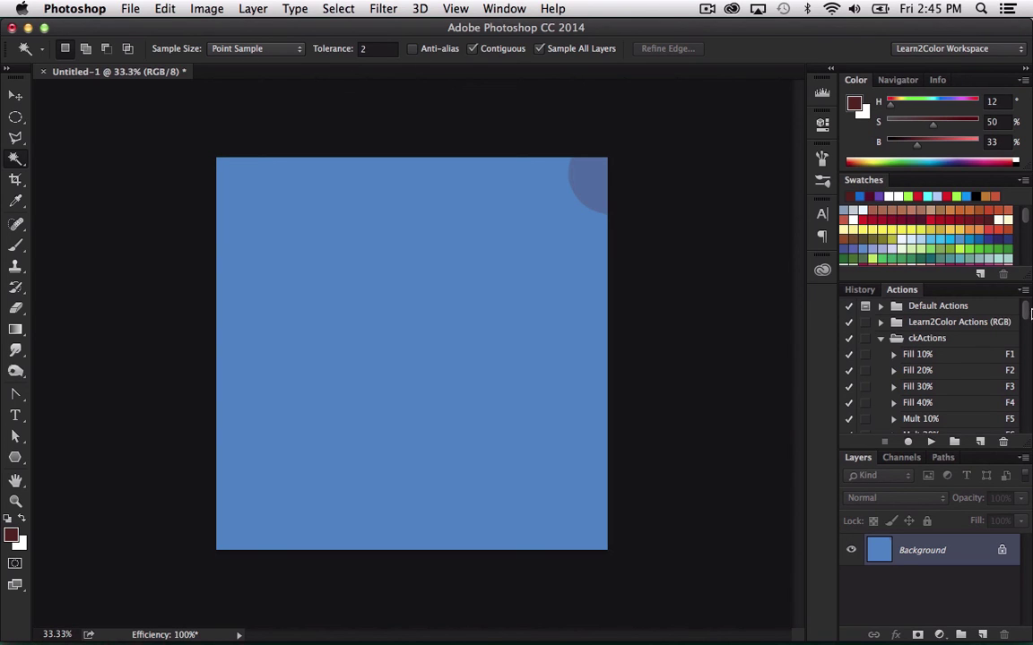
{"action": "left_click_drag", "start_coordinate": [1025, 310], "coordinate": [1028, 324]}
{"action": "scroll", "coordinate": [1028, 325], "scroll_direction": "down", "scroll_amount": 3}
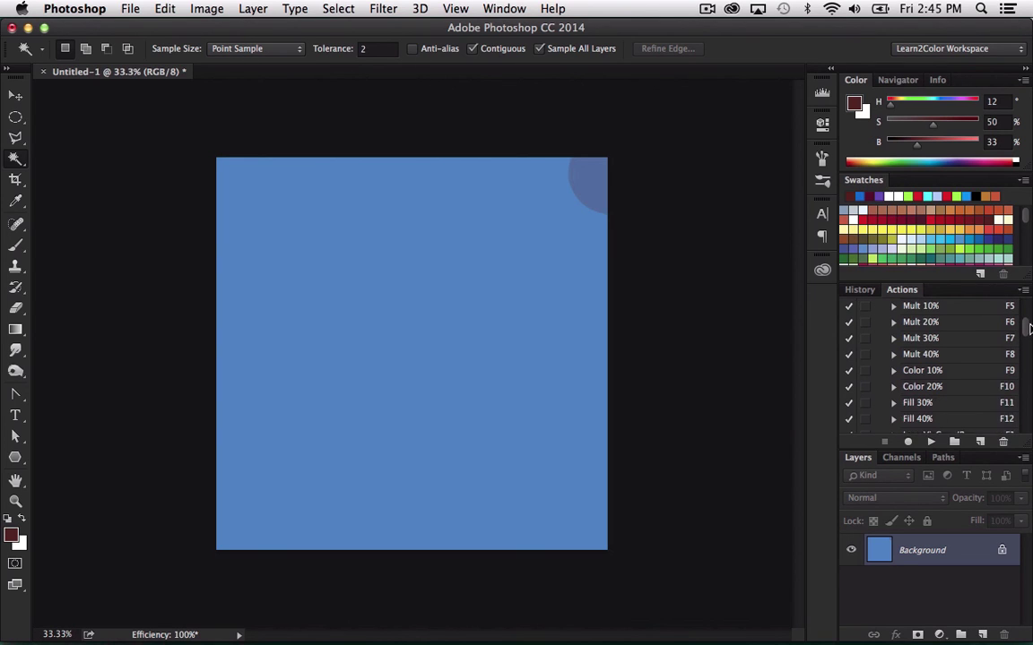
{"action": "scroll", "coordinate": [1028, 324], "scroll_direction": "up", "scroll_amount": 3}
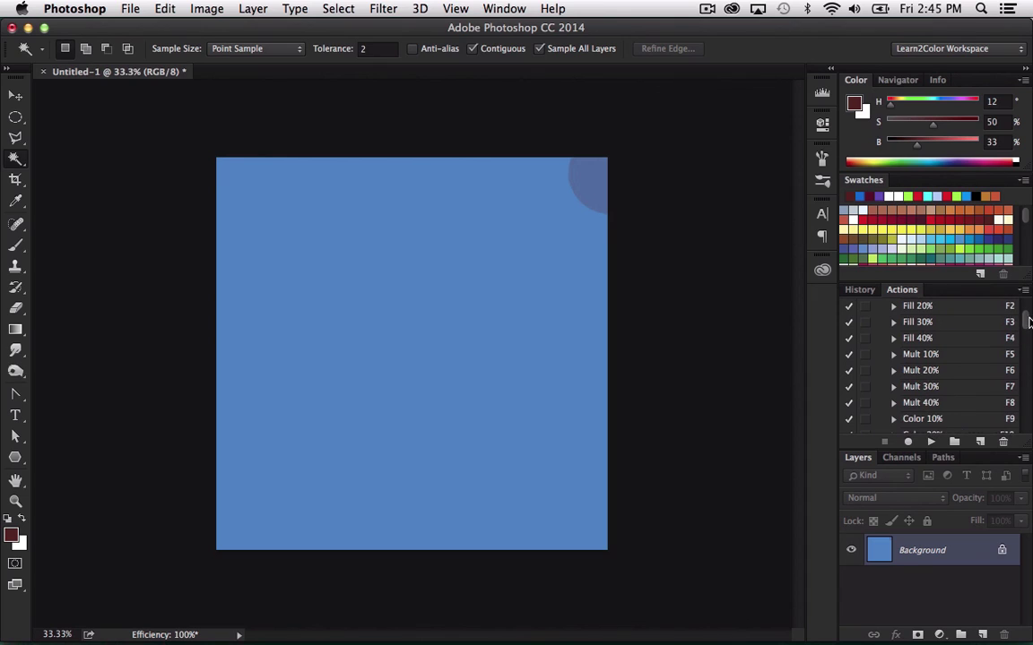
{"action": "scroll", "coordinate": [1027, 322], "scroll_direction": "up", "scroll_amount": 4}
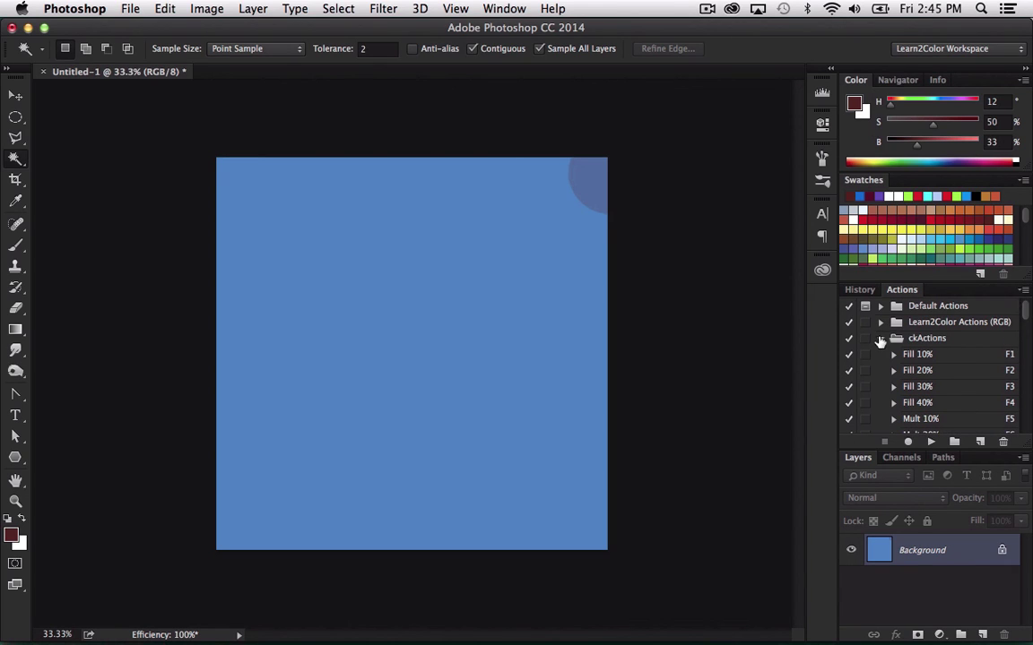
- Collapse the ckActions set and scroll down to the three L2C Fills actions
{"action": "left_click", "coordinate": [880, 338]}
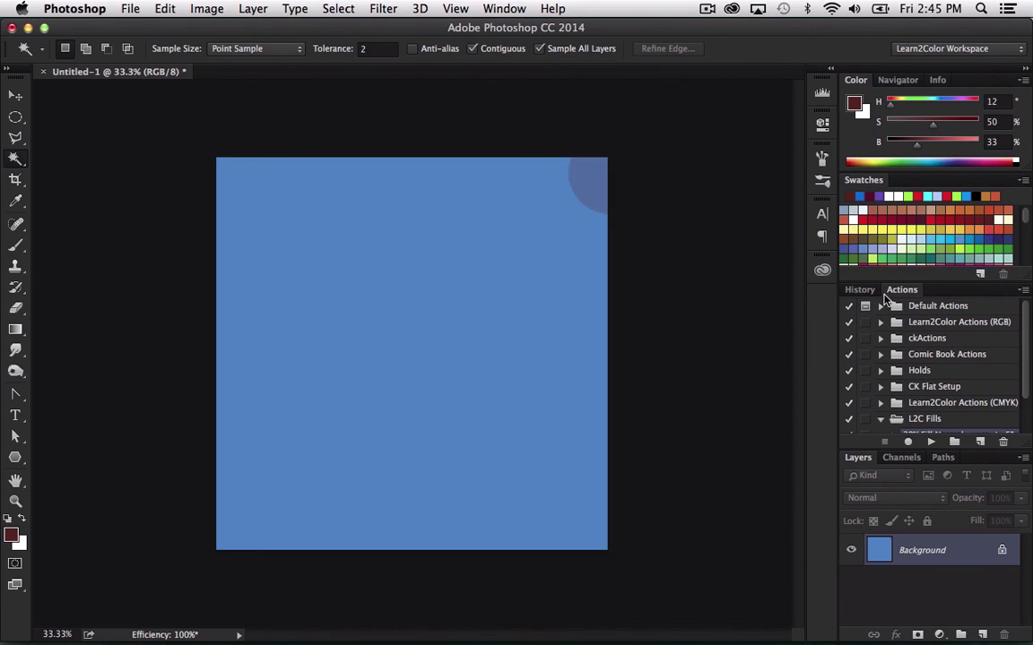
{"action": "scroll", "coordinate": [924, 322], "scroll_direction": "down", "scroll_amount": 3}
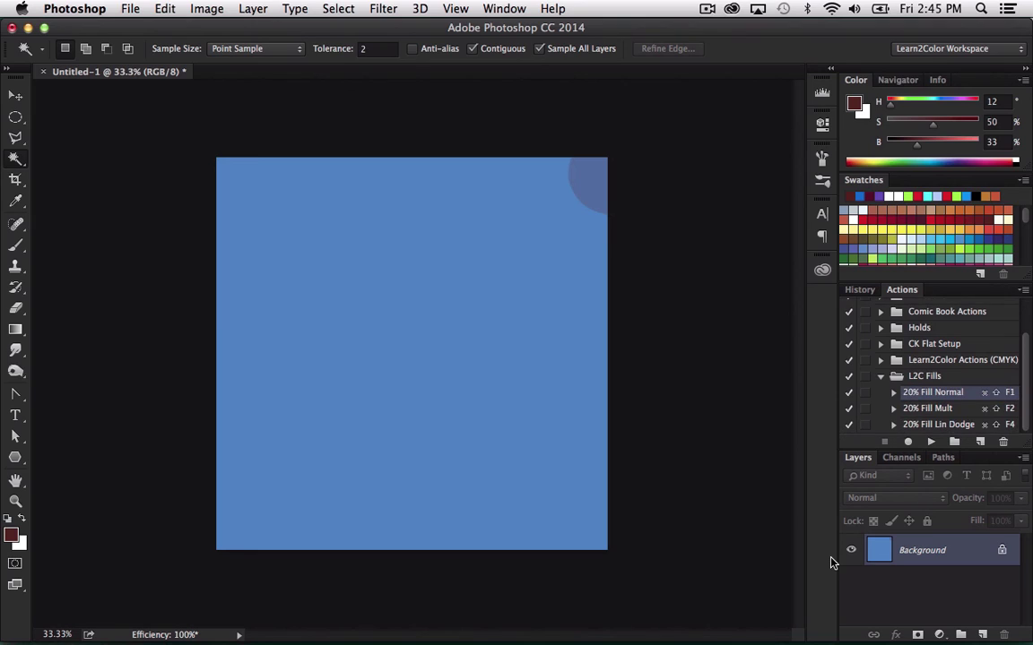